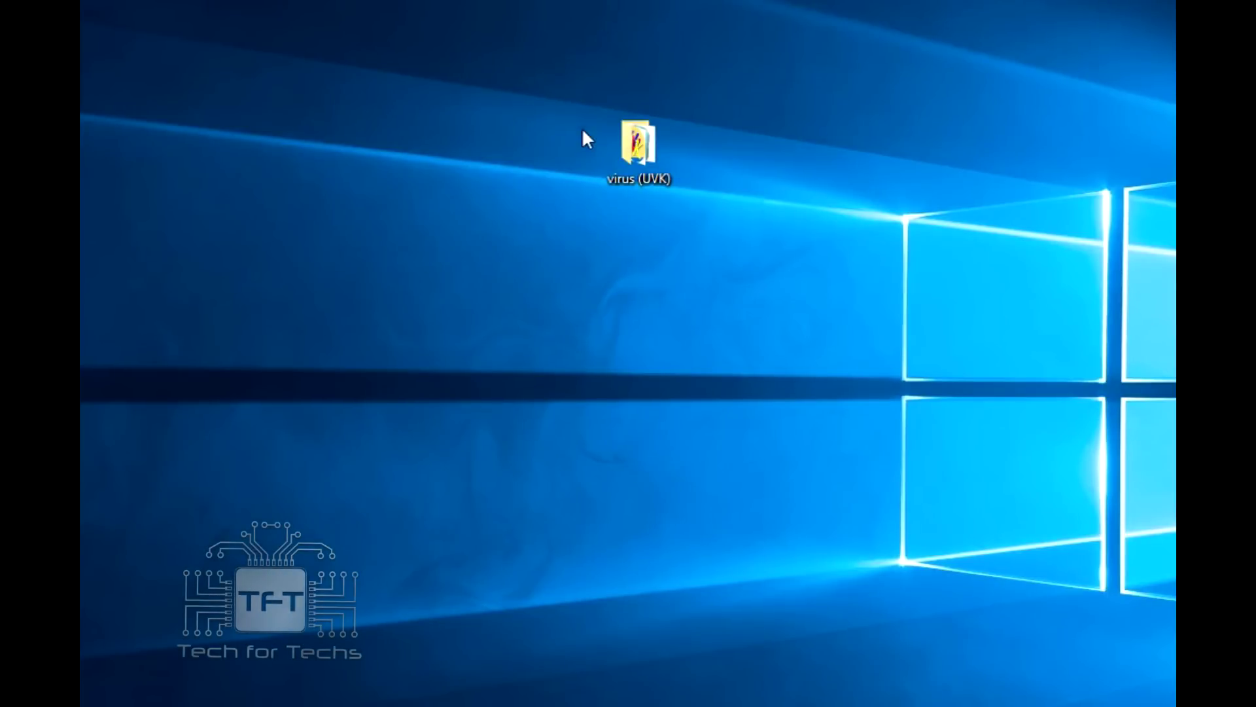
# Open the virus (UVK) folder to reach the repair tool
pyautogui.doubleClick(632, 158)
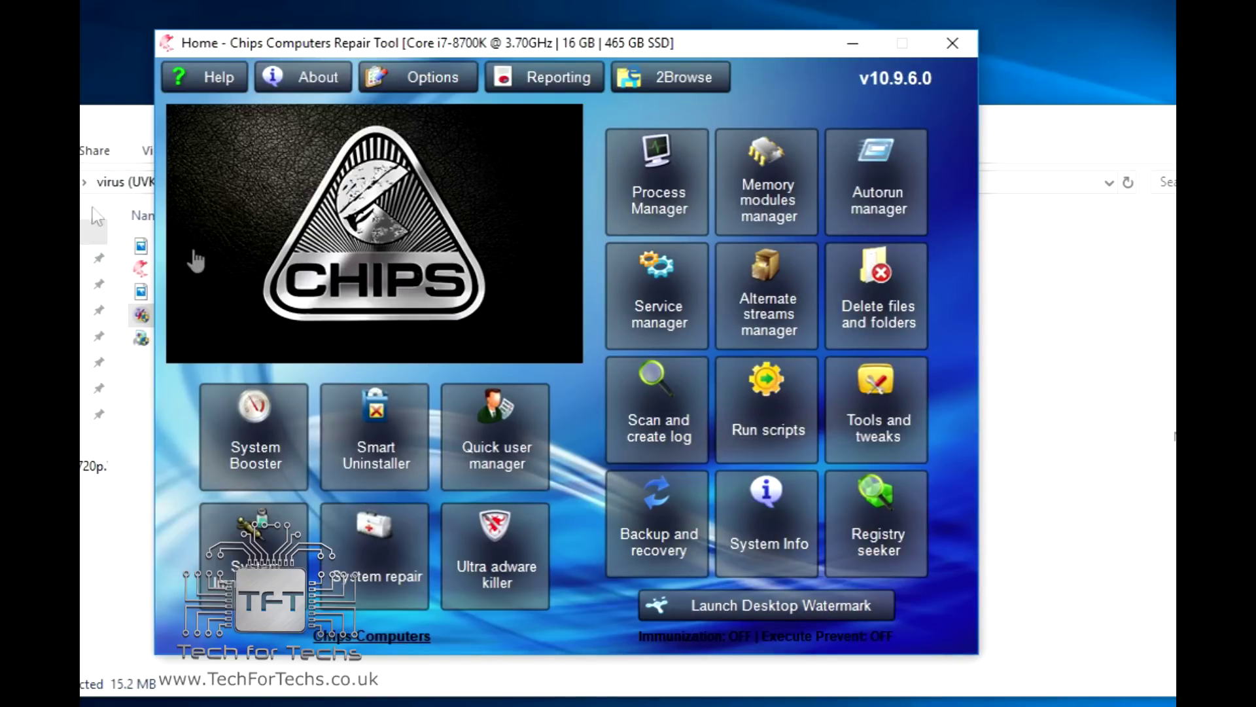
pyautogui.click(463, 82)
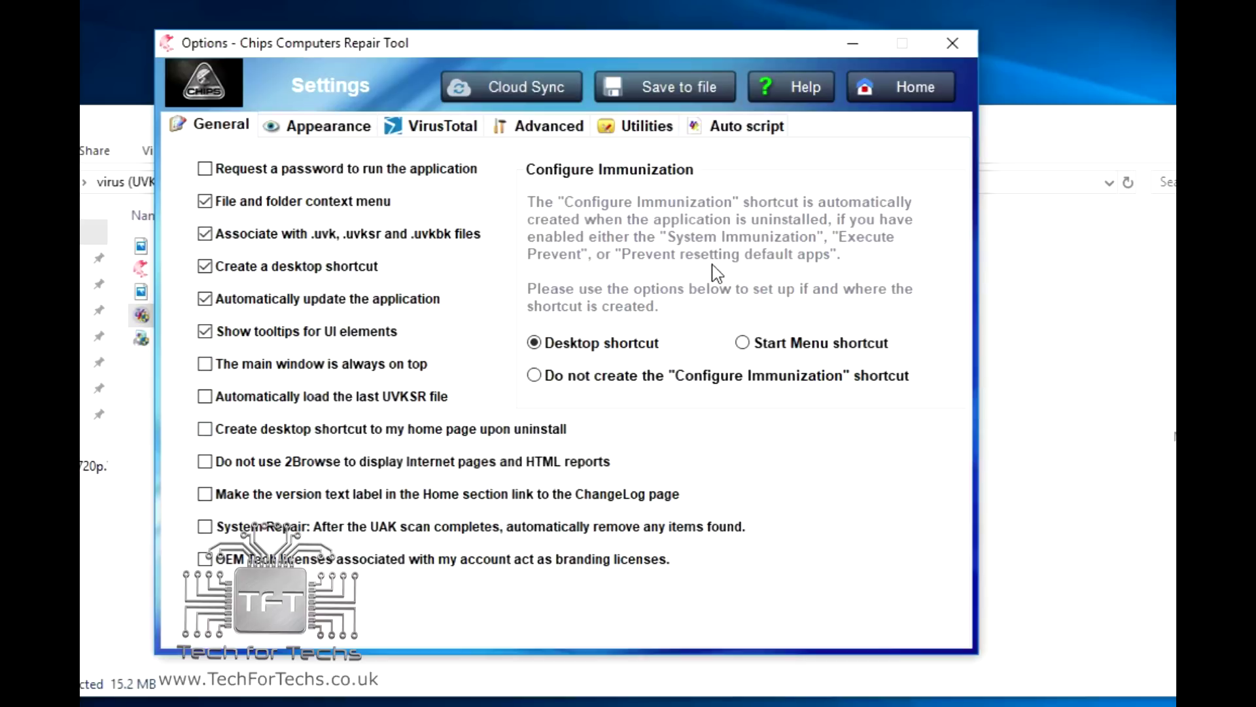
pyautogui.click(910, 87)
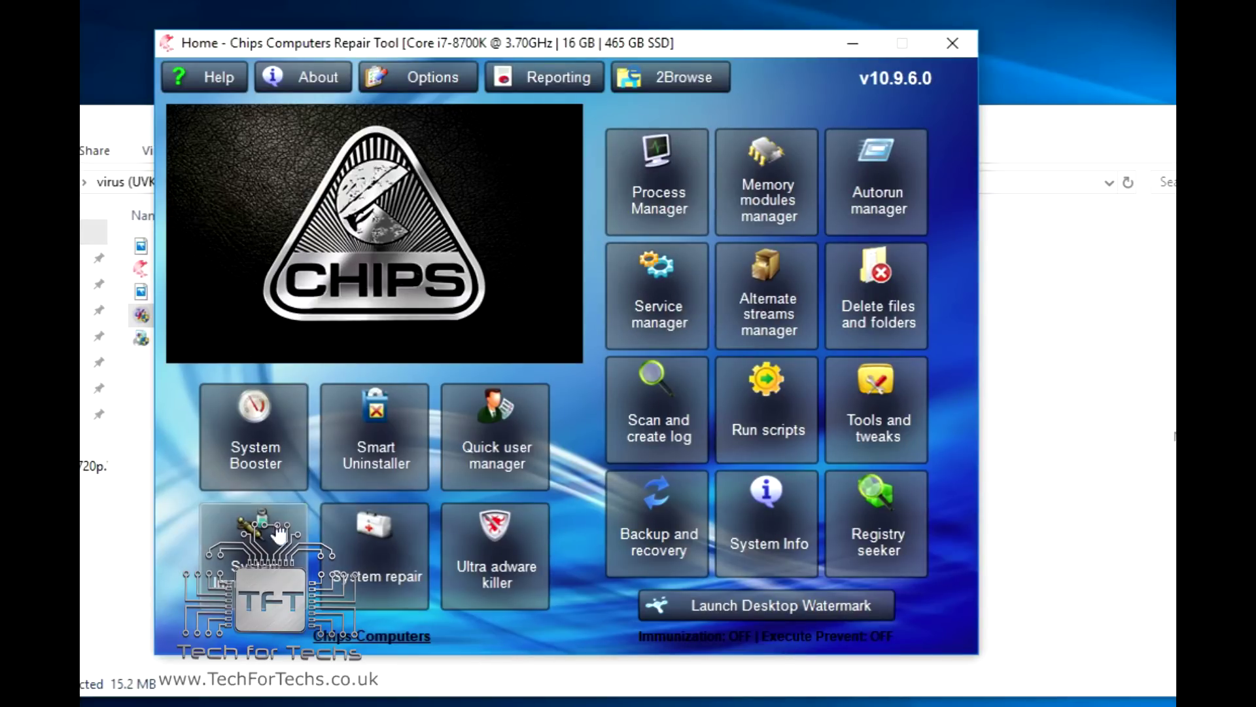
# Run a System Booster scan over all areas, then cancel it partway through
pyautogui.click(257, 442)
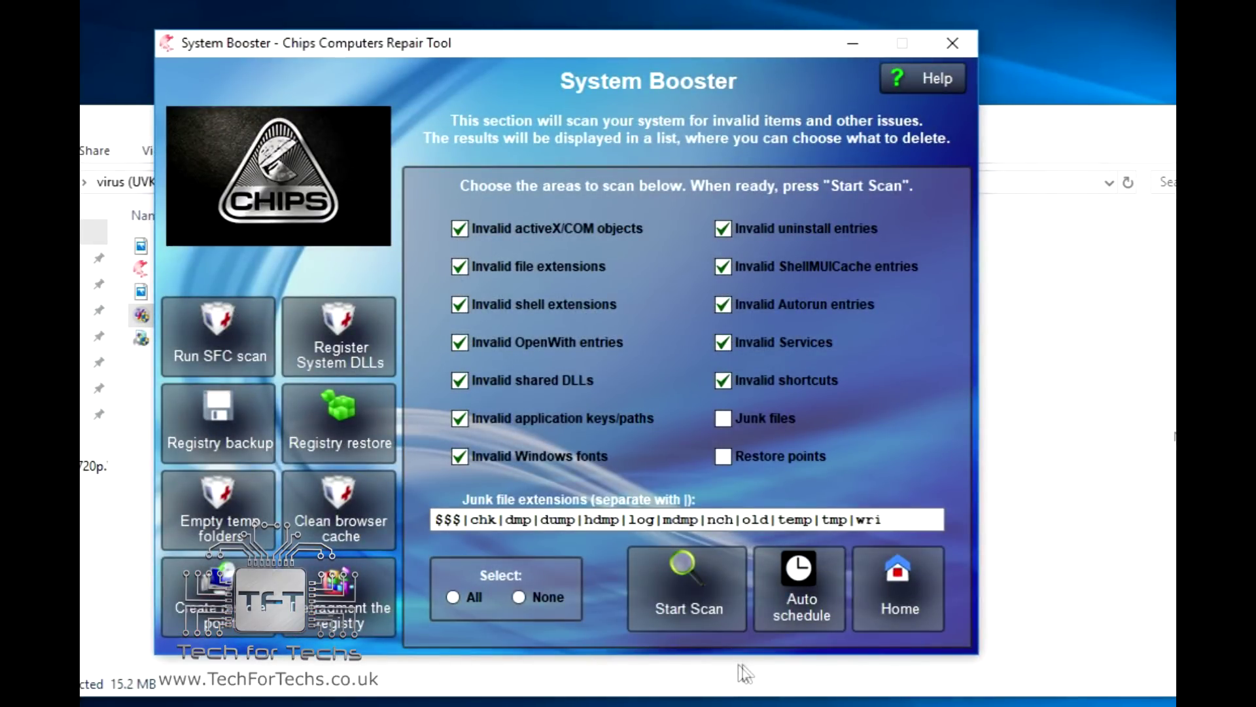
pyautogui.click(725, 420)
pyautogui.click(723, 457)
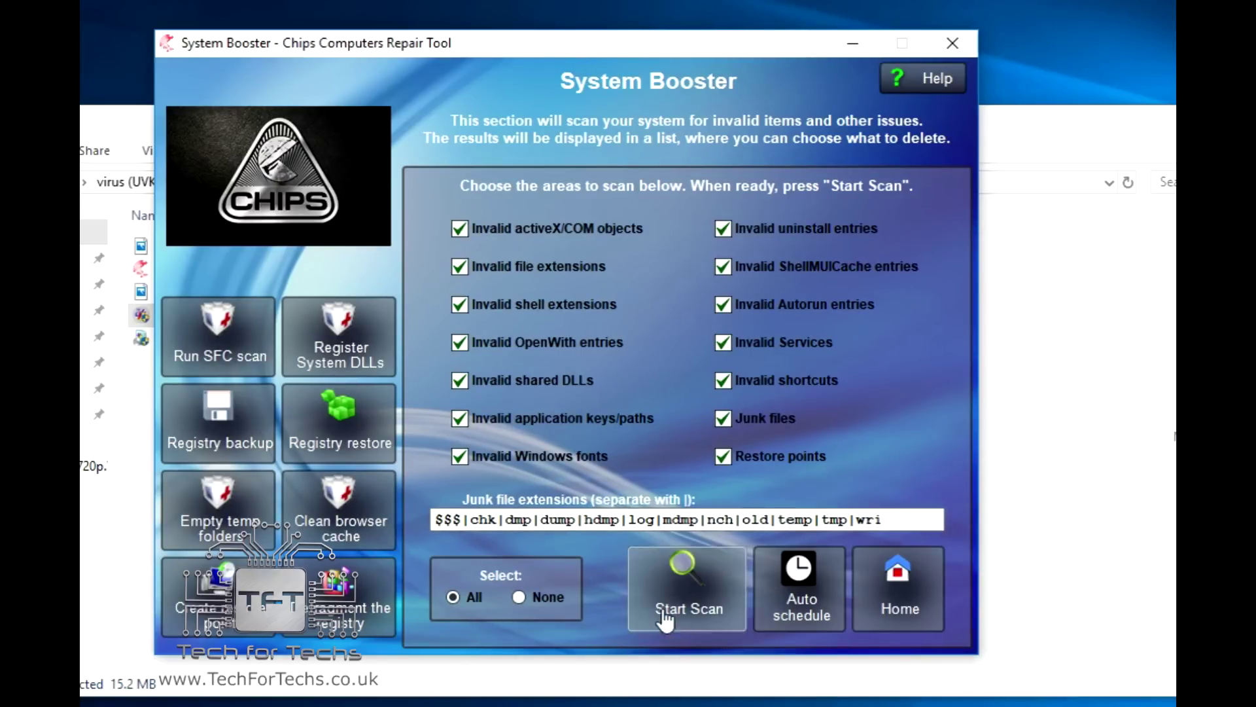
pyautogui.click(687, 592)
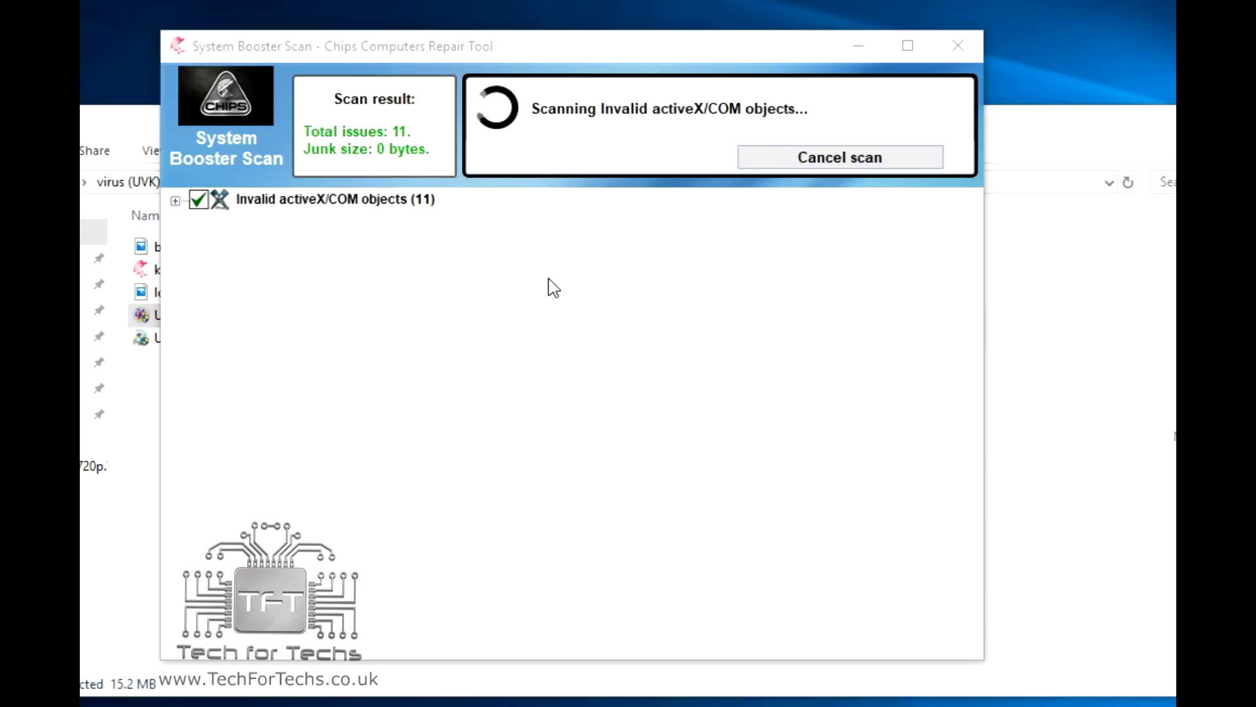
pyautogui.click(857, 165)
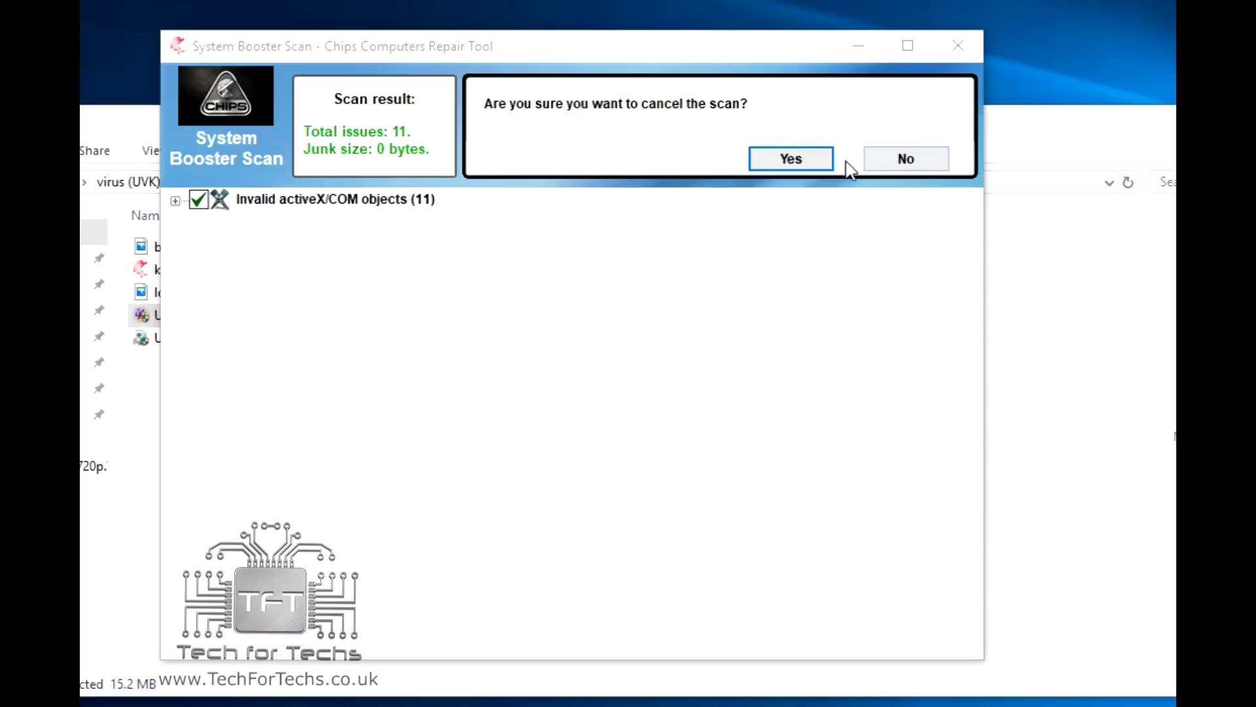
pyautogui.click(808, 164)
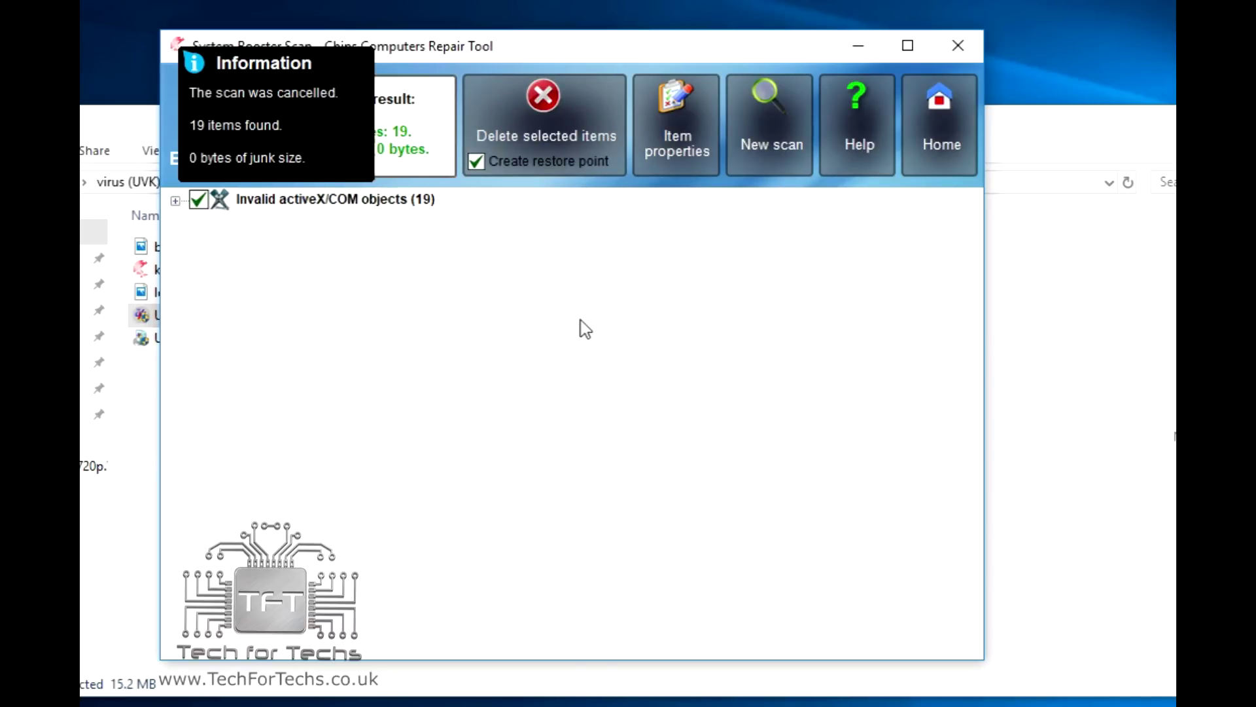
# In Smart Uninstaller, mark Jurassic World Evolution, Office 365, OneDrive and the Microsoft support assistant
pyautogui.click(953, 160)
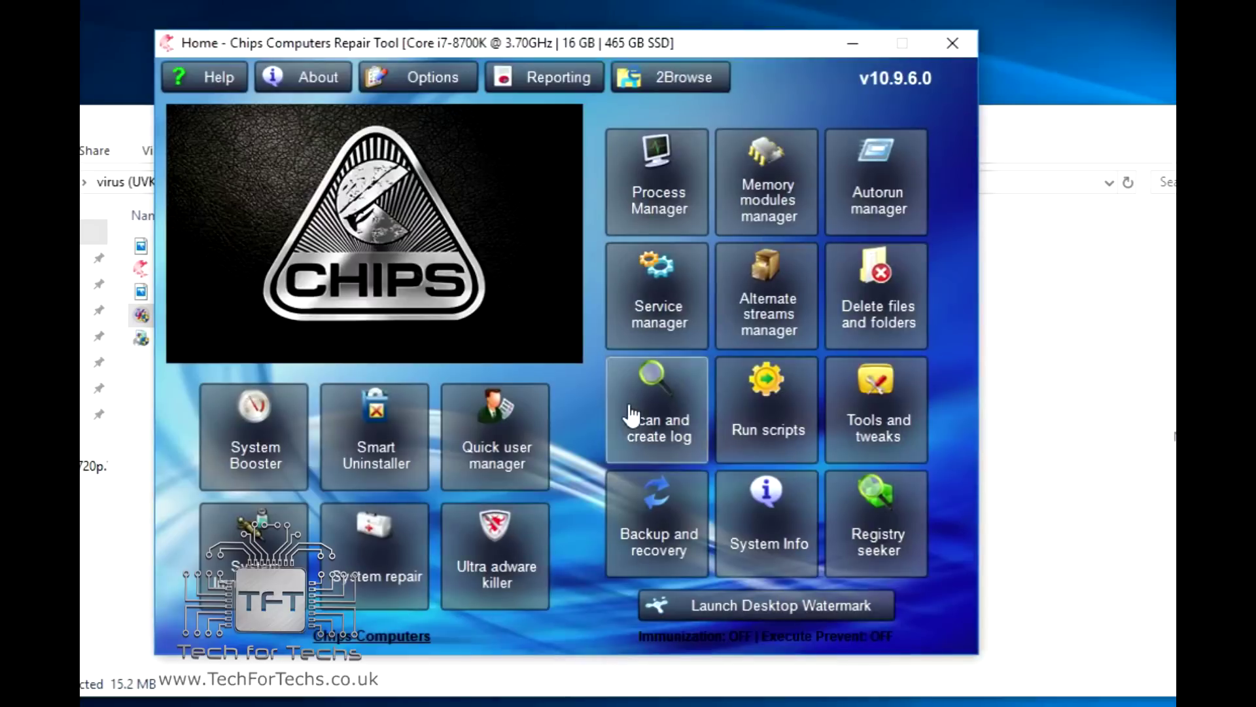
pyautogui.click(401, 448)
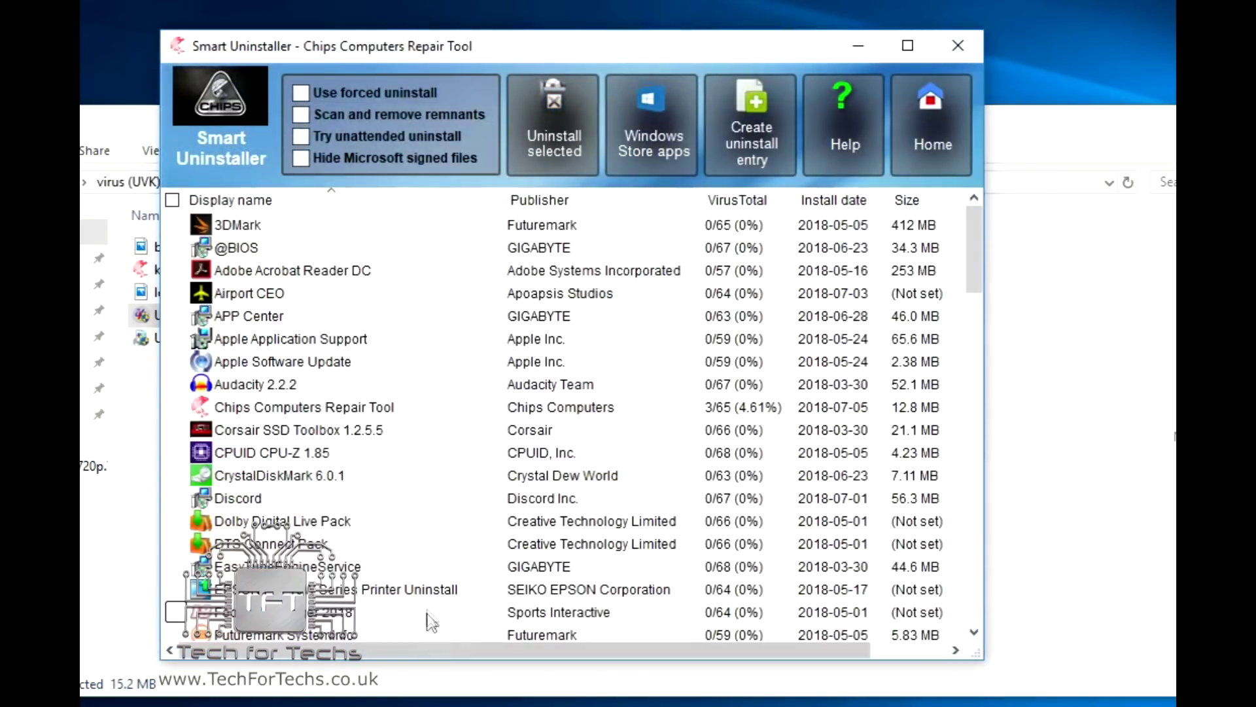
pyautogui.scroll(-10, 391, 487)
pyautogui.scroll(2, 391, 492)
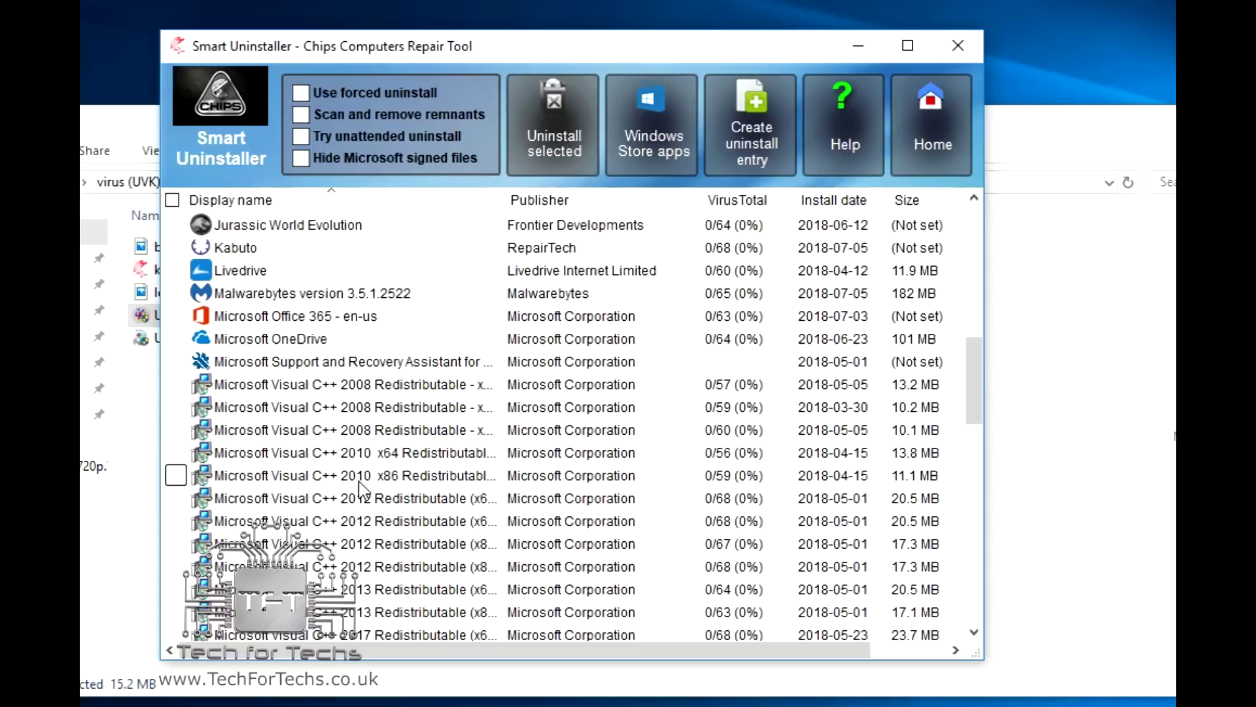
pyautogui.scroll(-1, 360, 488)
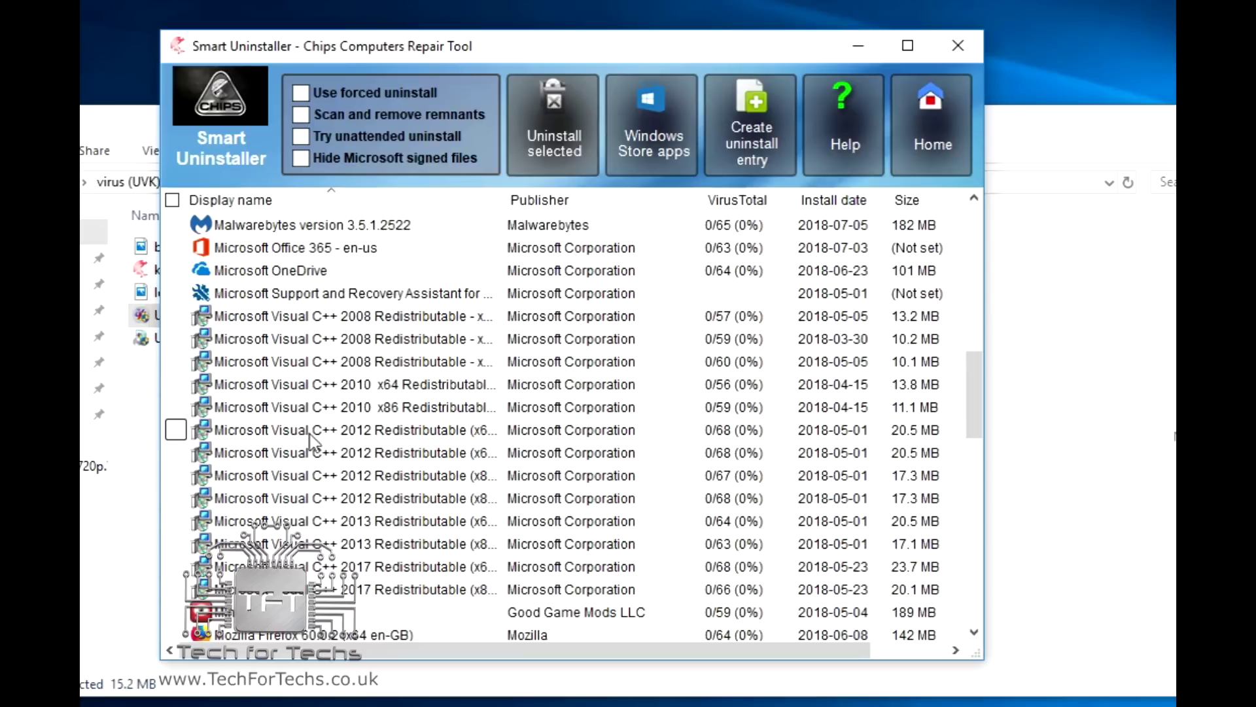
pyautogui.scroll(3, 282, 409)
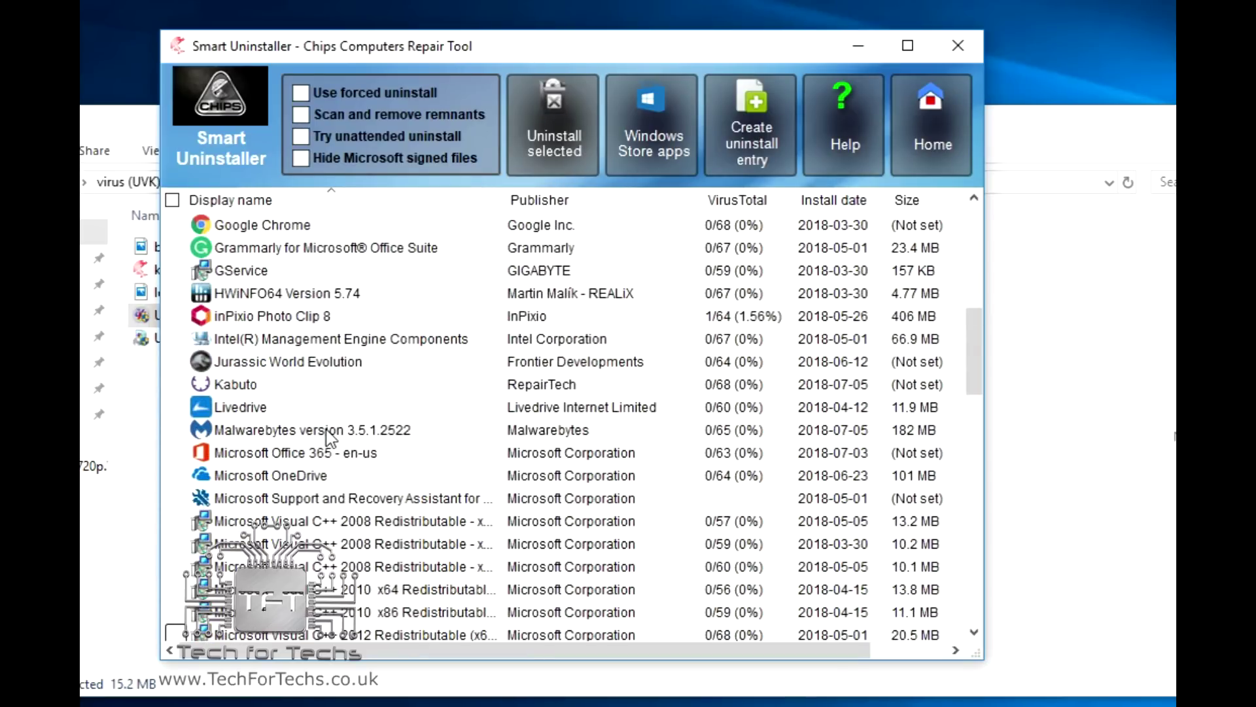
pyautogui.scroll(-1, 301, 435)
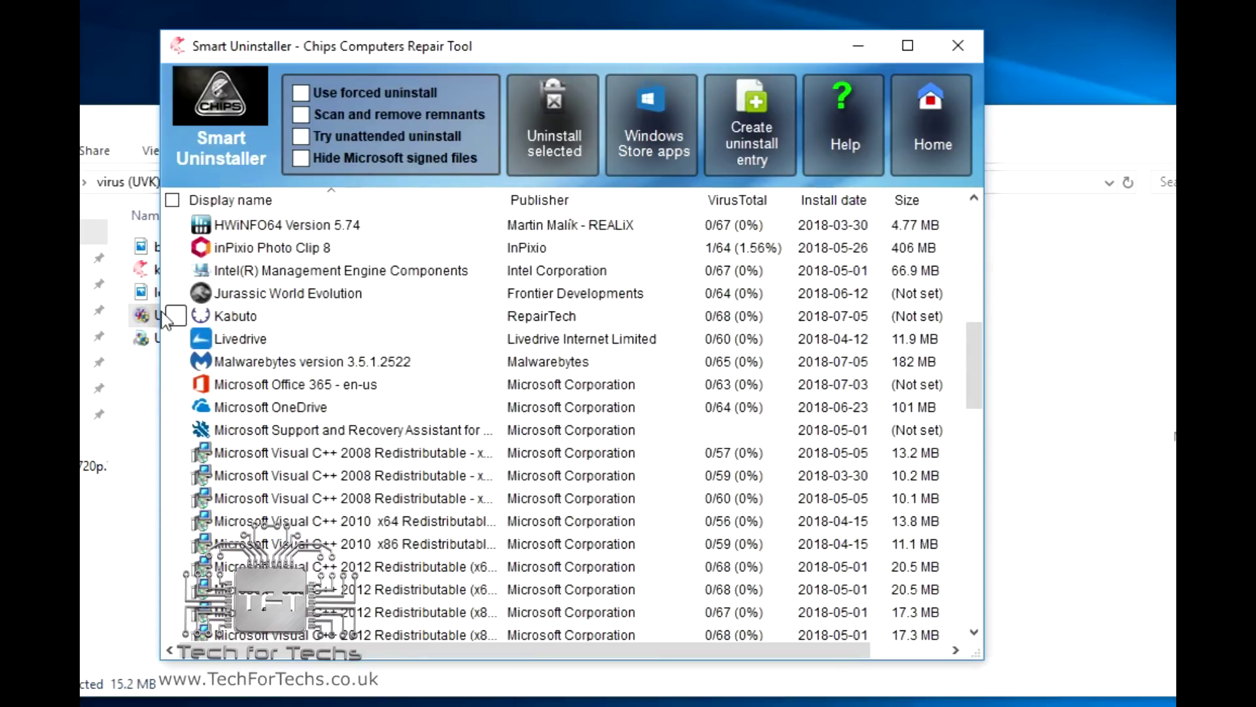
pyautogui.click(175, 294)
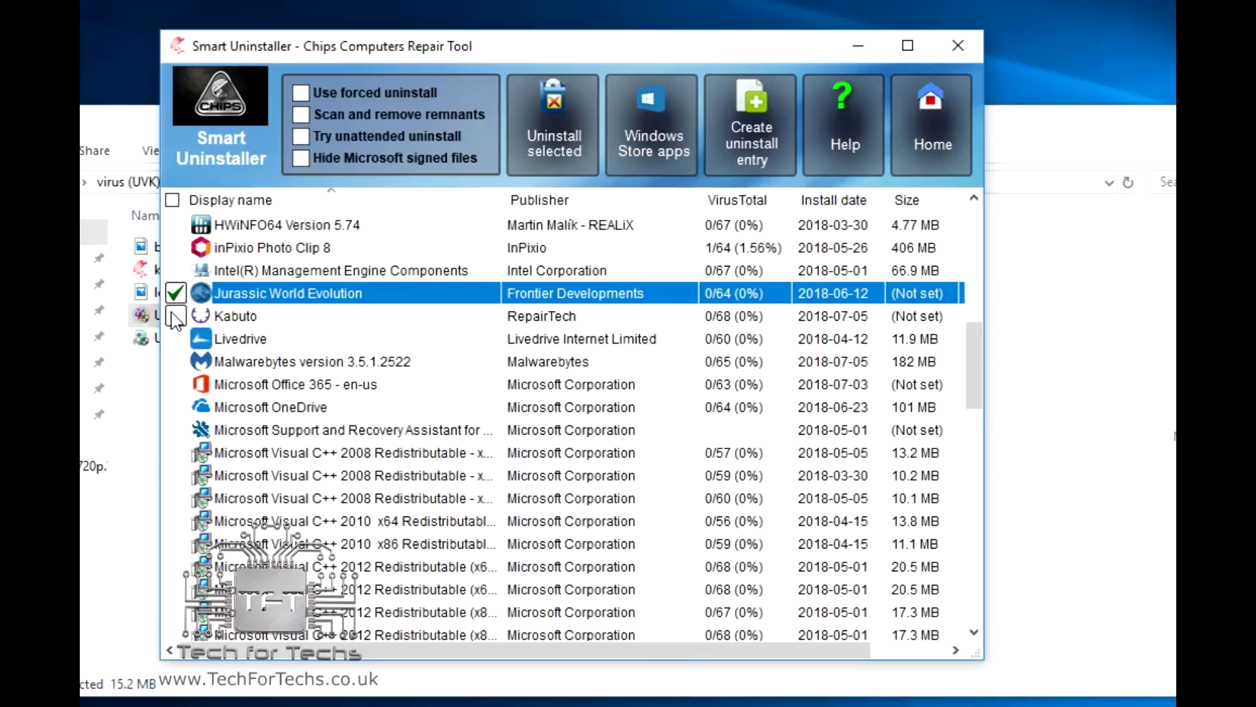
pyautogui.click(175, 386)
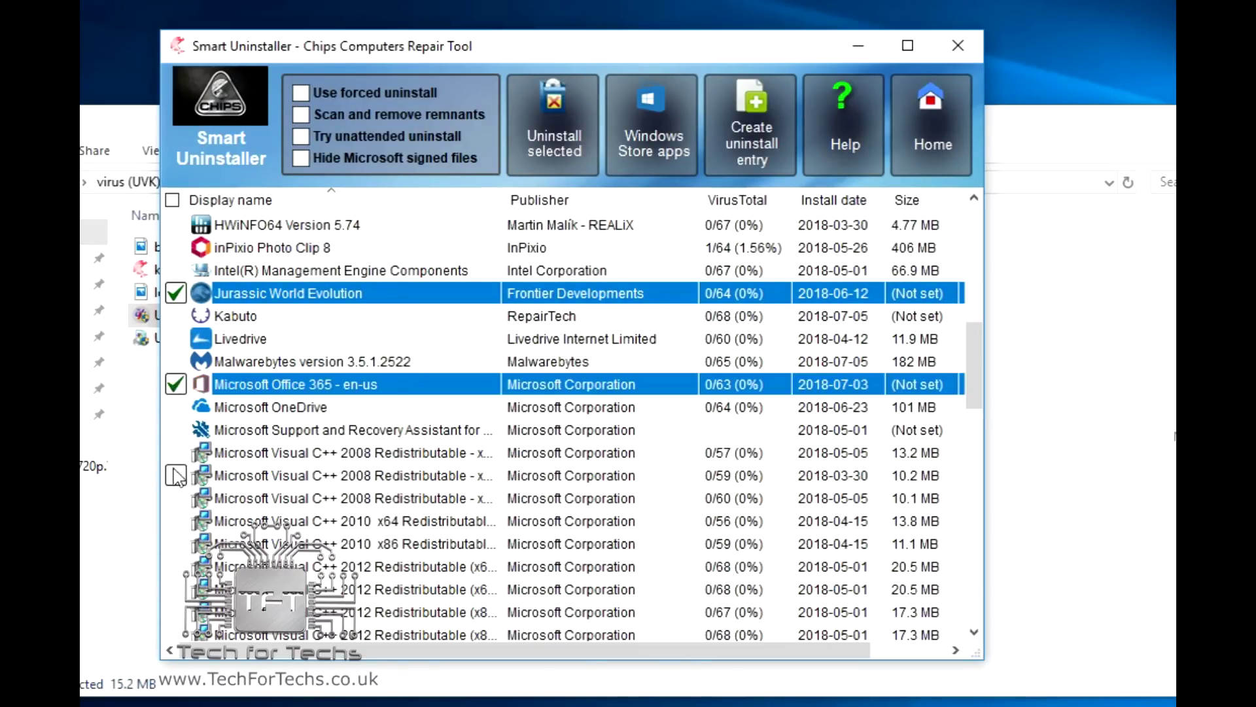
pyautogui.click(175, 407)
pyautogui.click(176, 431)
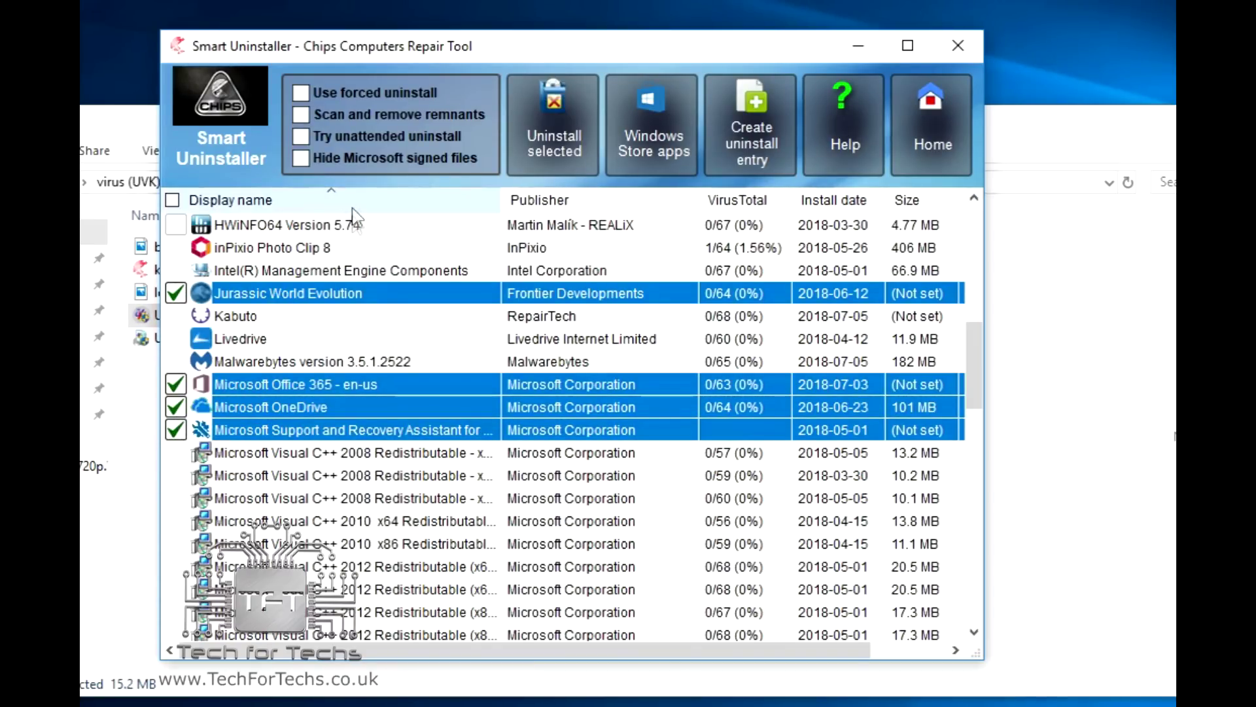
# Enable forced uninstall and unattended uninstall, then return to the home screen
pyautogui.click(310, 96)
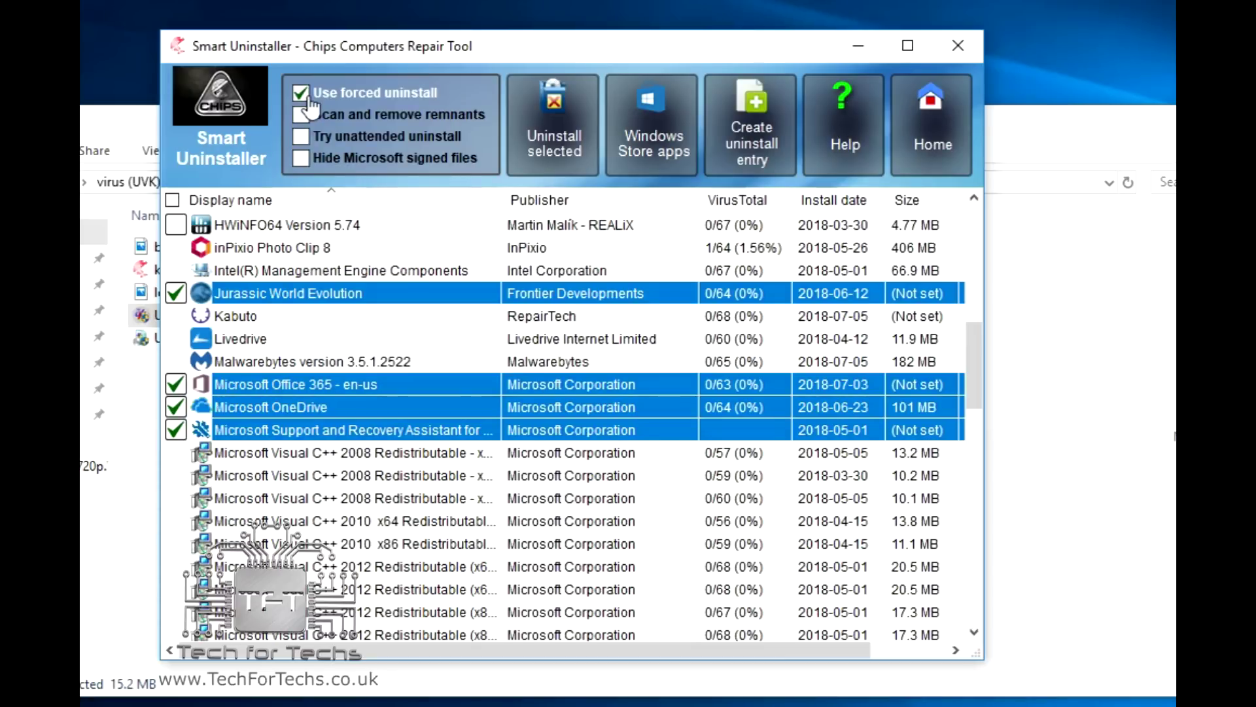
pyautogui.click(309, 143)
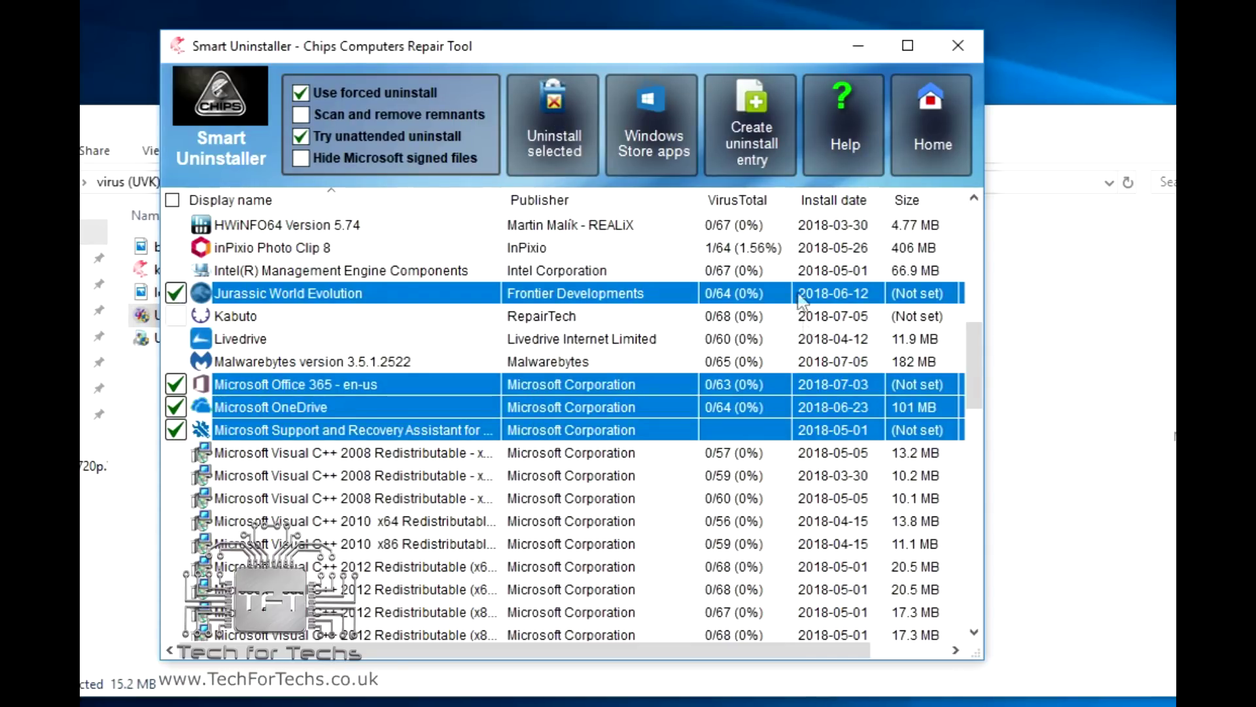
pyautogui.click(940, 151)
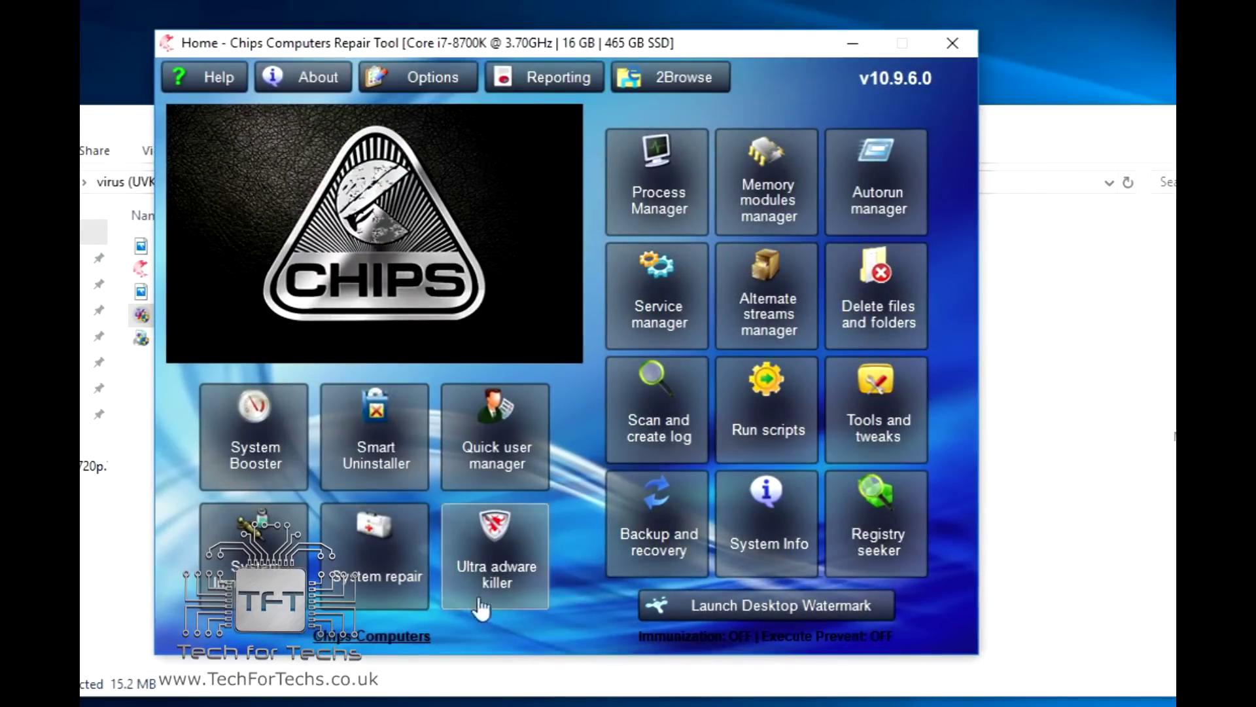
# View the Office account's details in Quick User Manager, then go back home
pyautogui.click(517, 402)
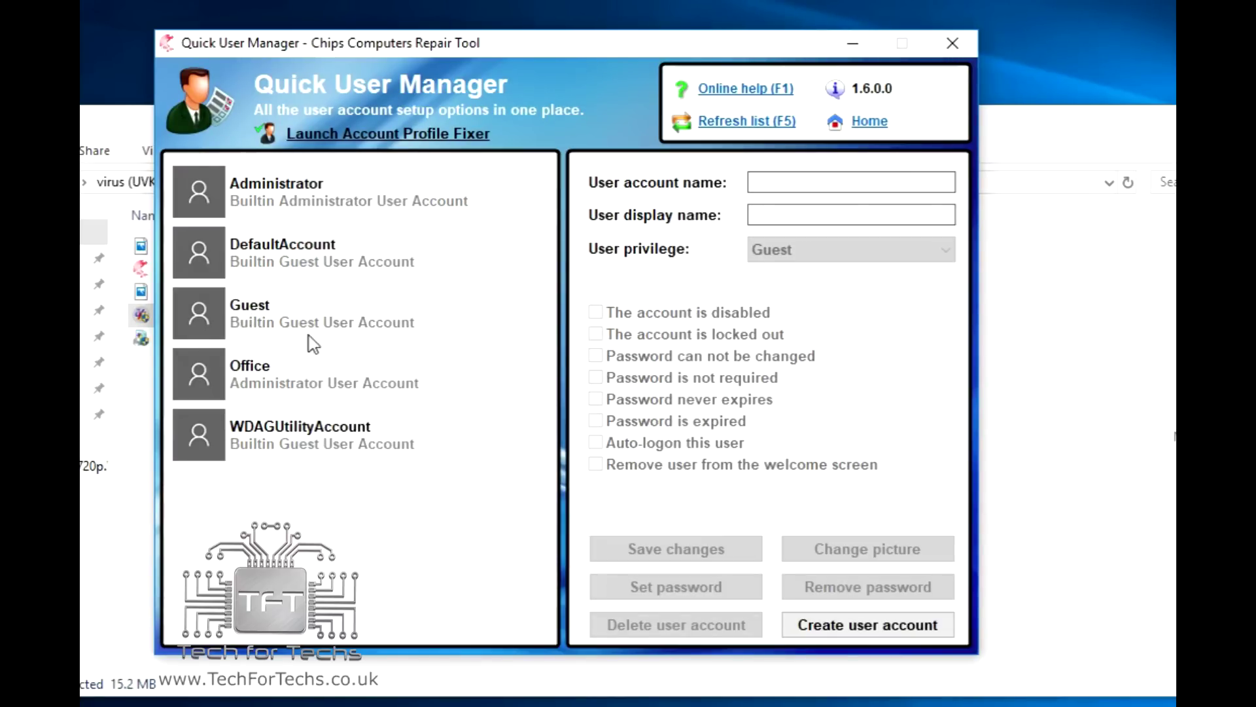
pyautogui.click(301, 370)
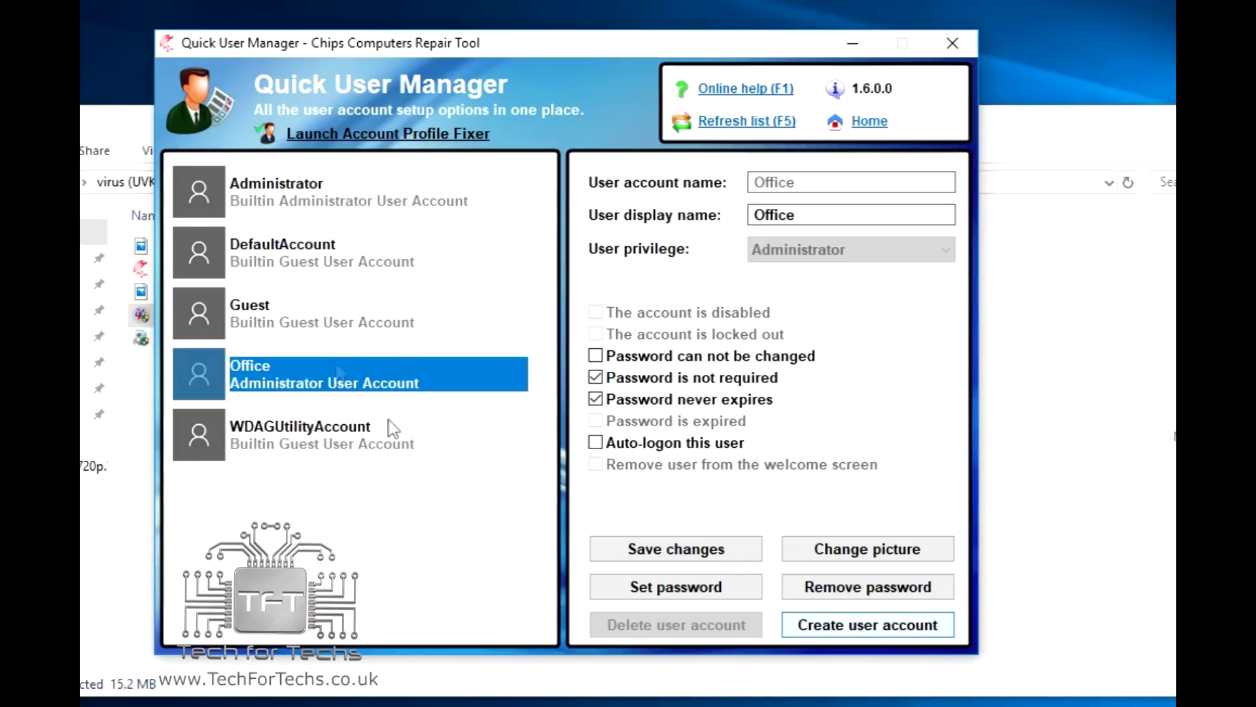
pyautogui.click(870, 124)
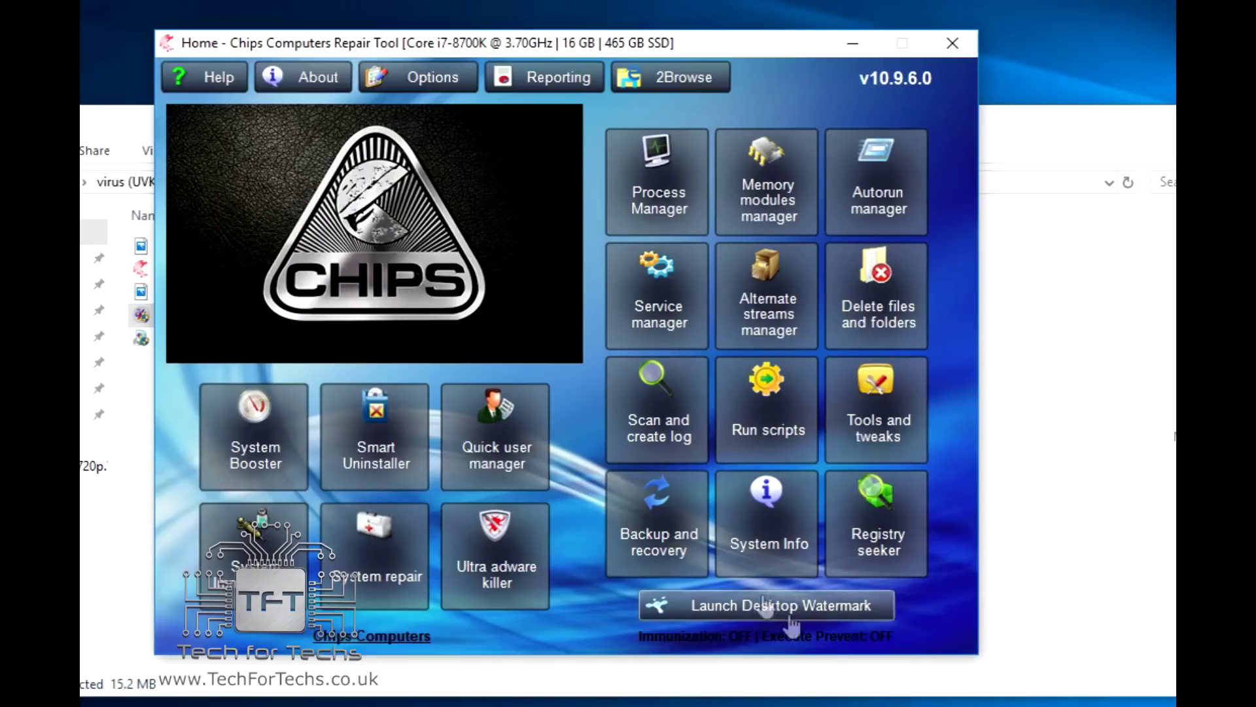
pyautogui.click(248, 554)
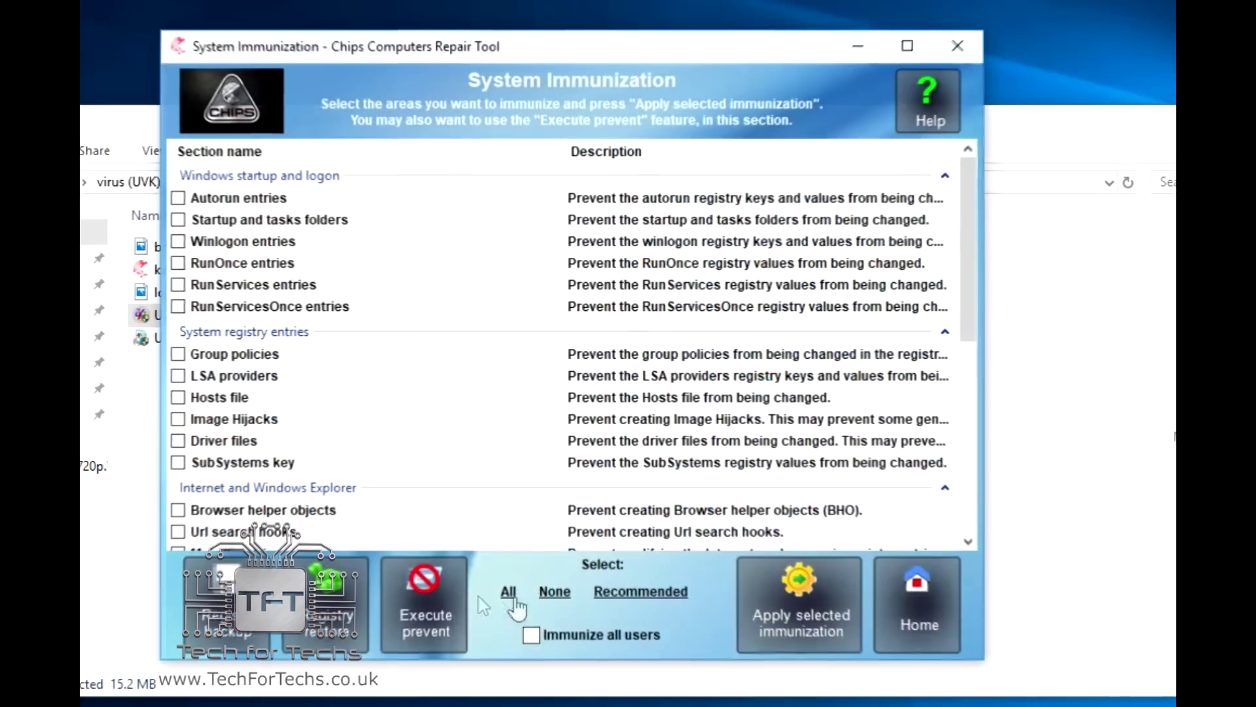
pyautogui.click(945, 632)
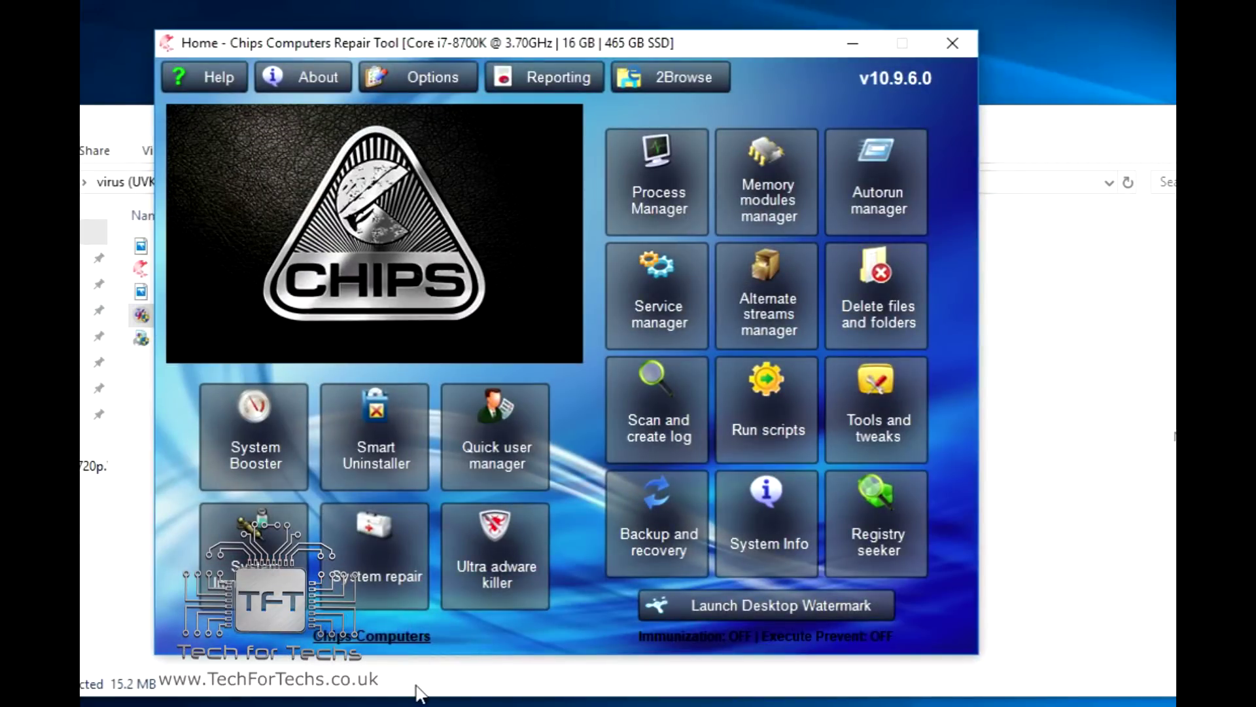
# Tick Safe Mode Windows Installer, technician power settings, restore point, free memory and MalwareBytes scan
pyautogui.click(391, 546)
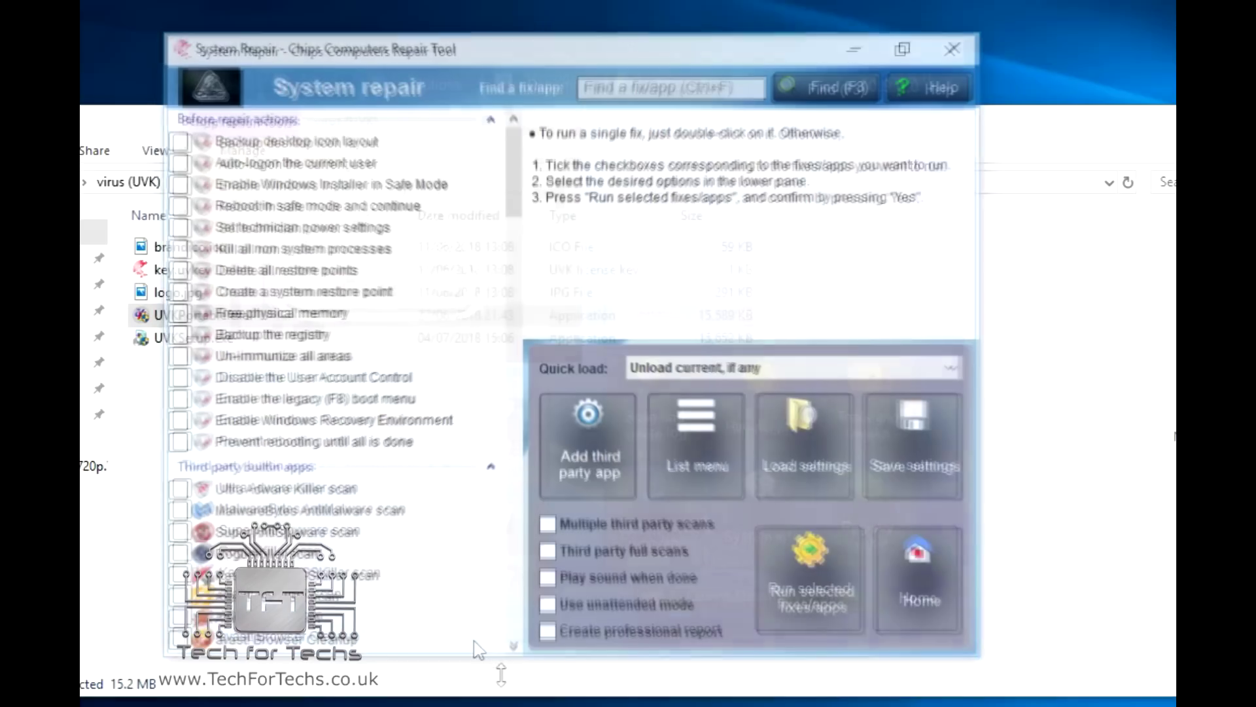
pyautogui.scroll(-6, 444, 229)
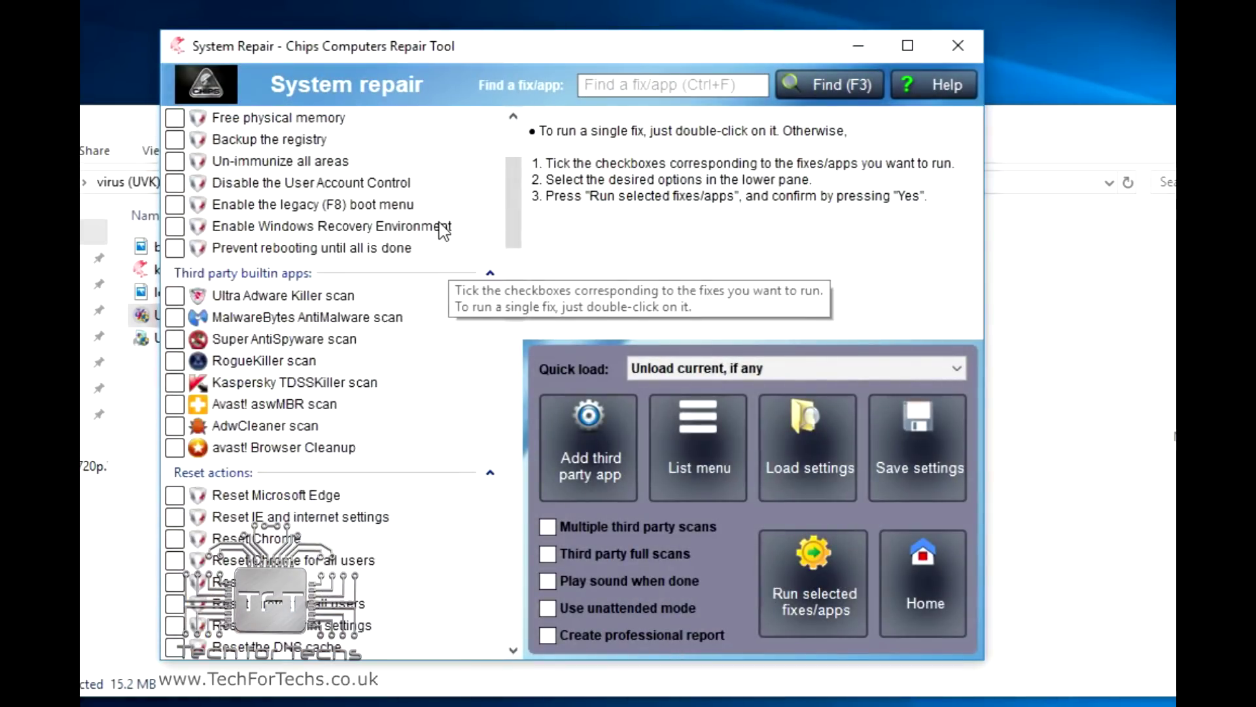
pyautogui.scroll(-18, 444, 227)
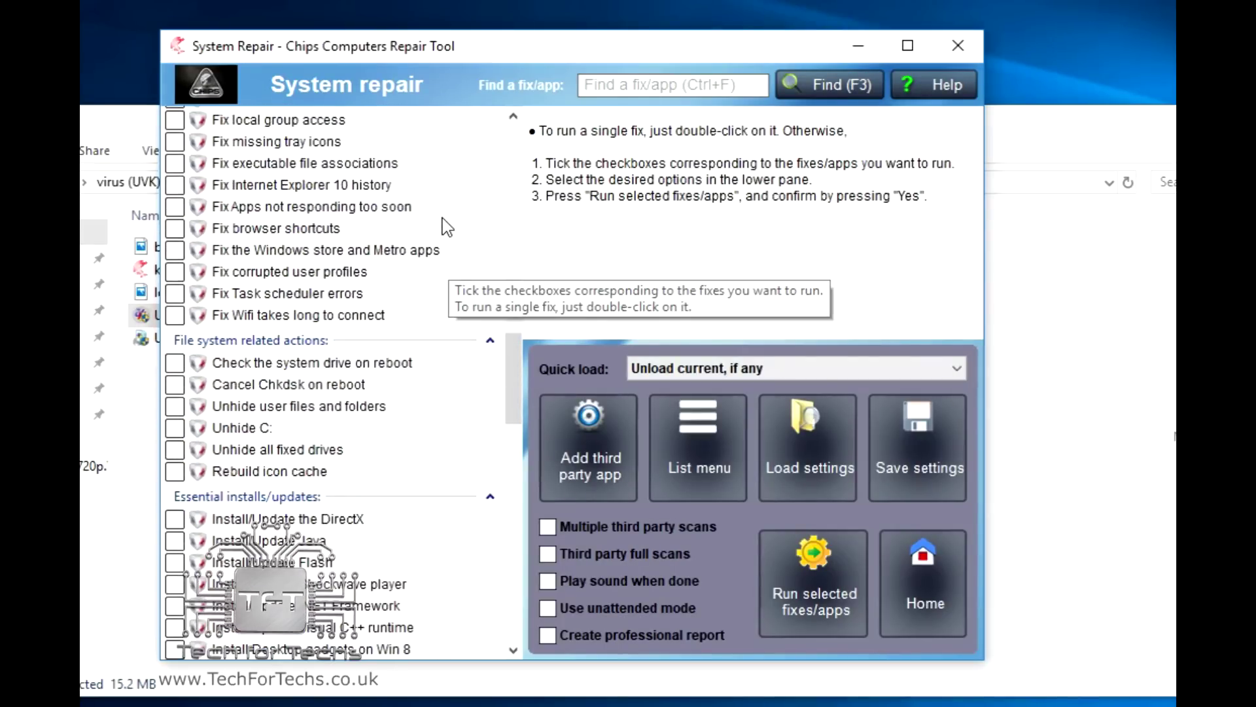
pyautogui.scroll(-15, 445, 225)
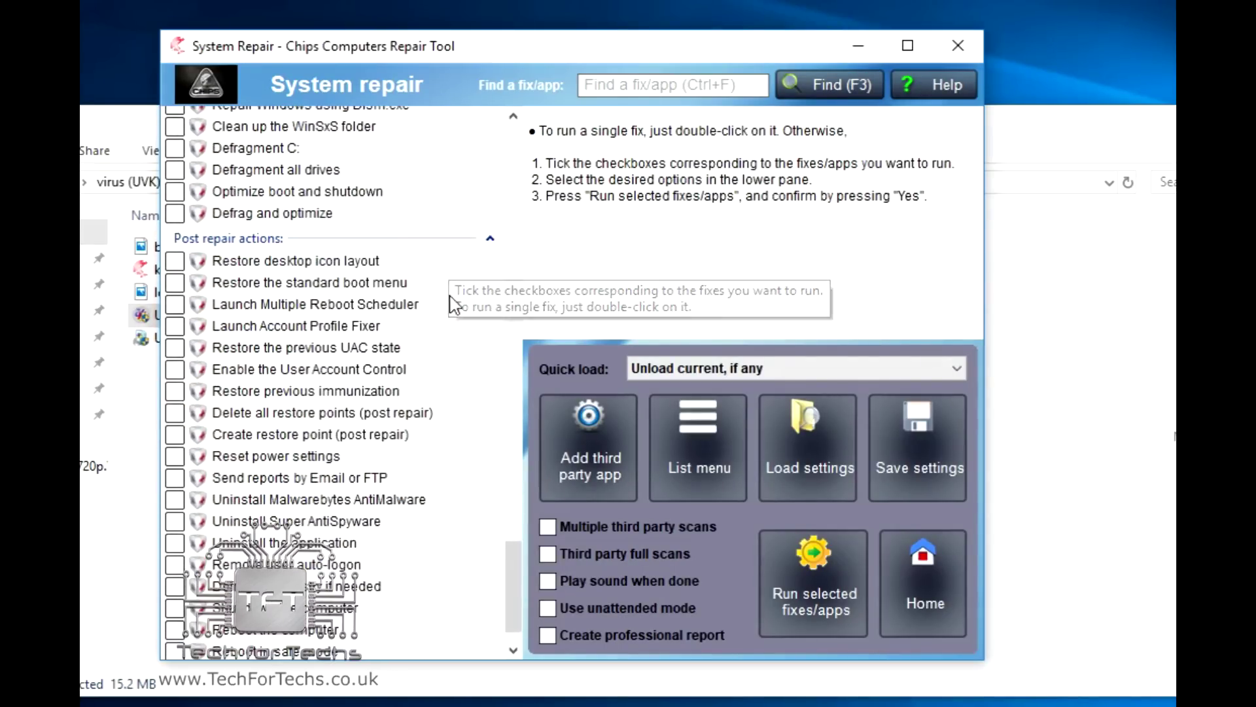
pyautogui.scroll(20, 457, 324)
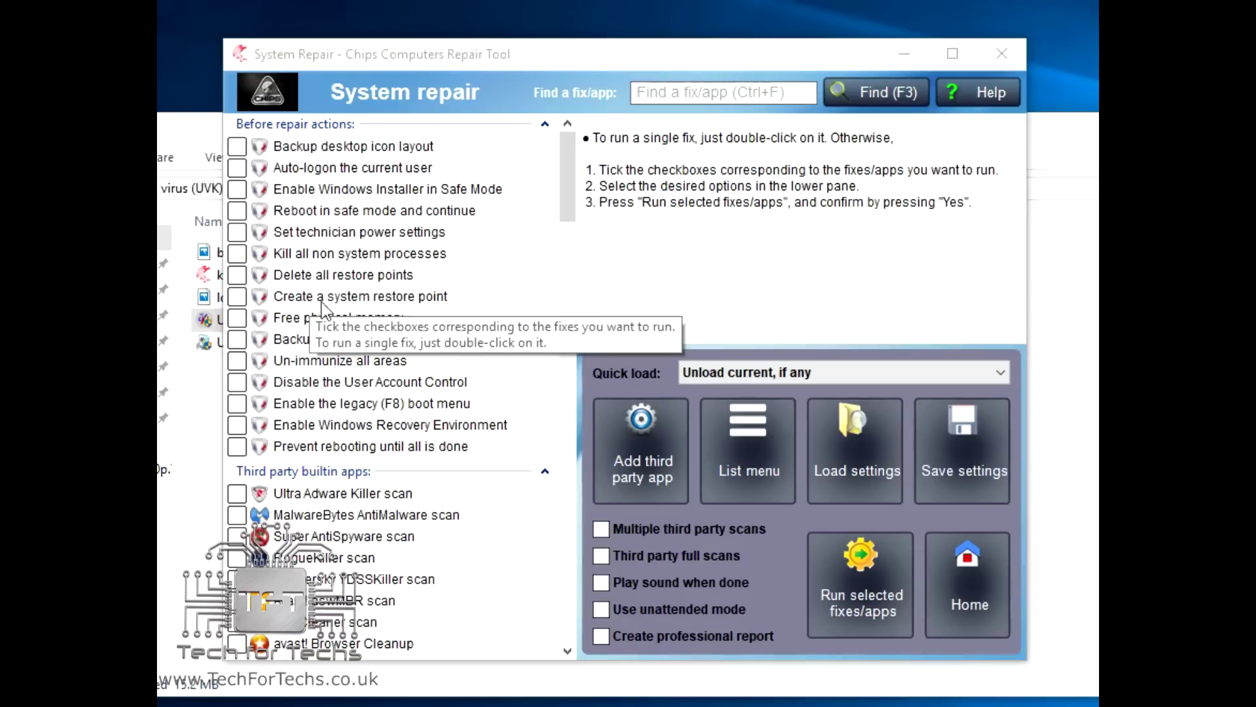
pyautogui.click(239, 190)
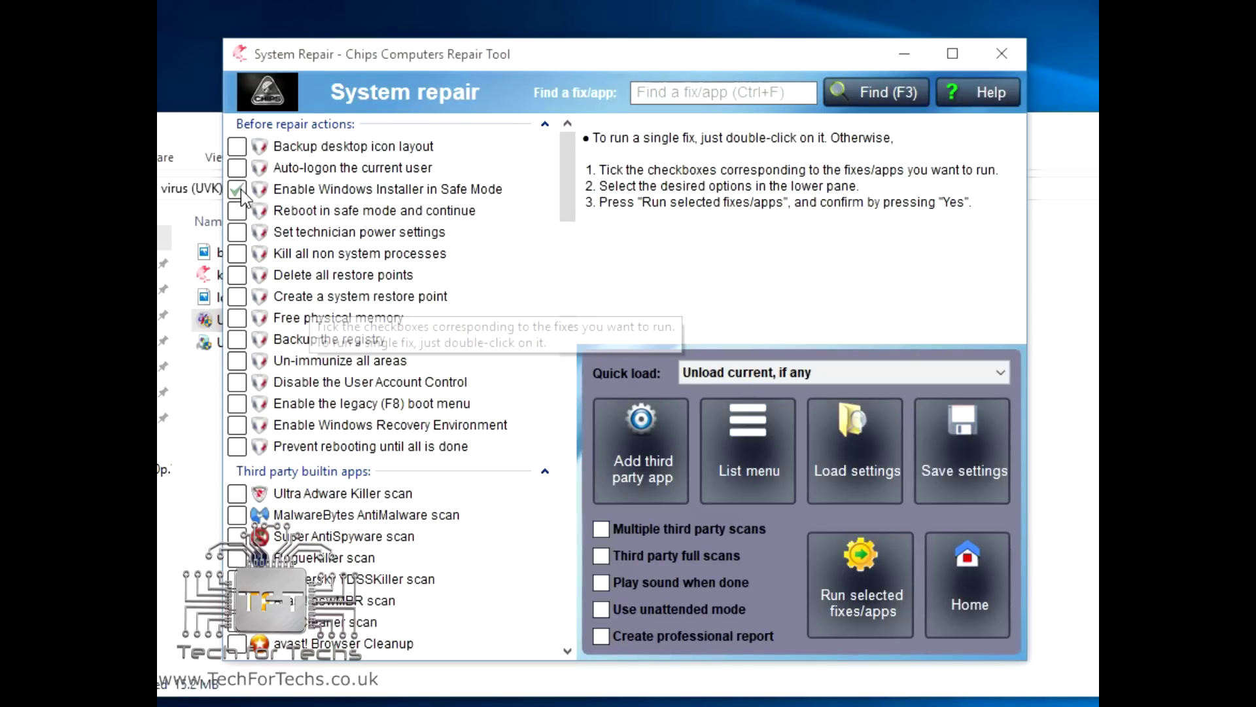
pyautogui.click(239, 233)
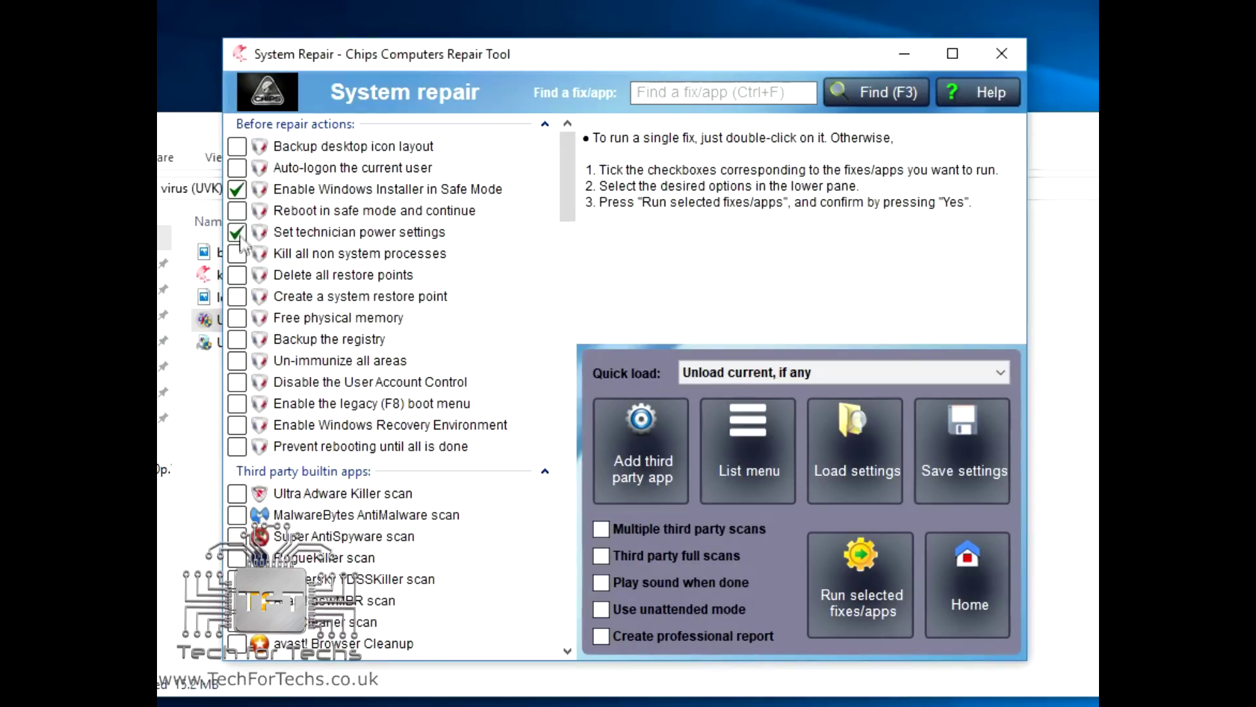
pyautogui.click(239, 298)
pyautogui.click(237, 319)
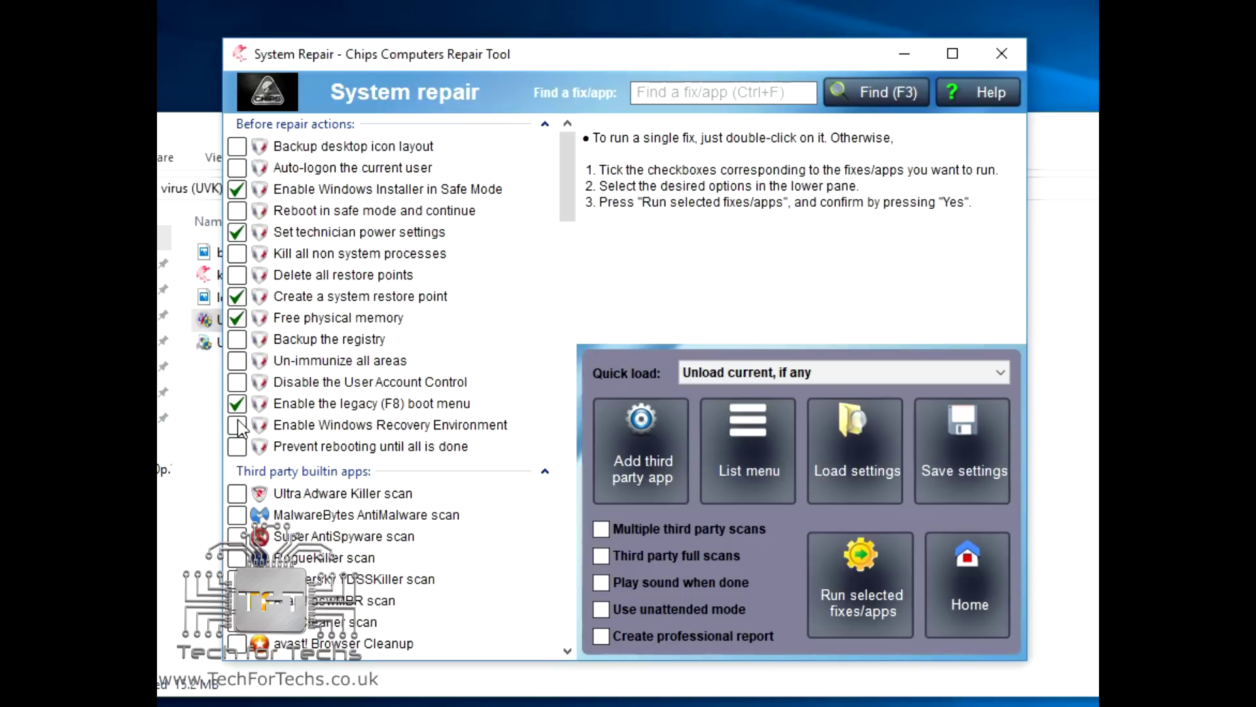
pyautogui.scroll(-3, 337, 412)
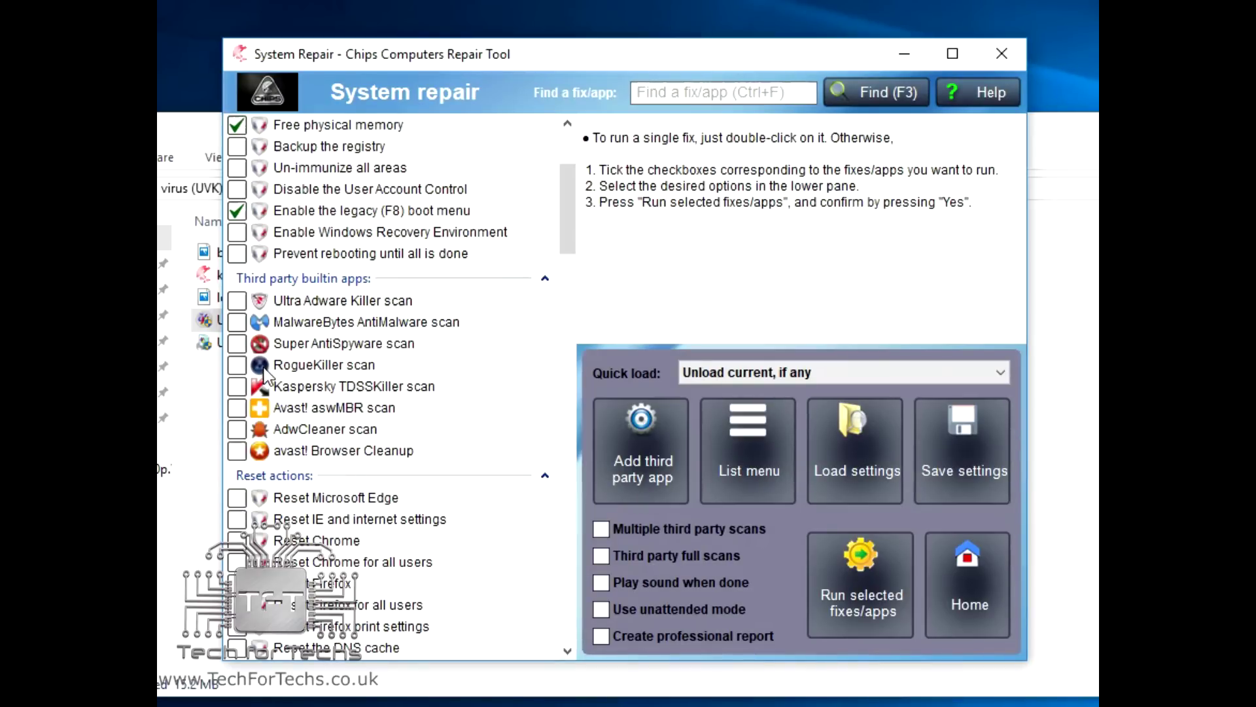
pyautogui.click(241, 325)
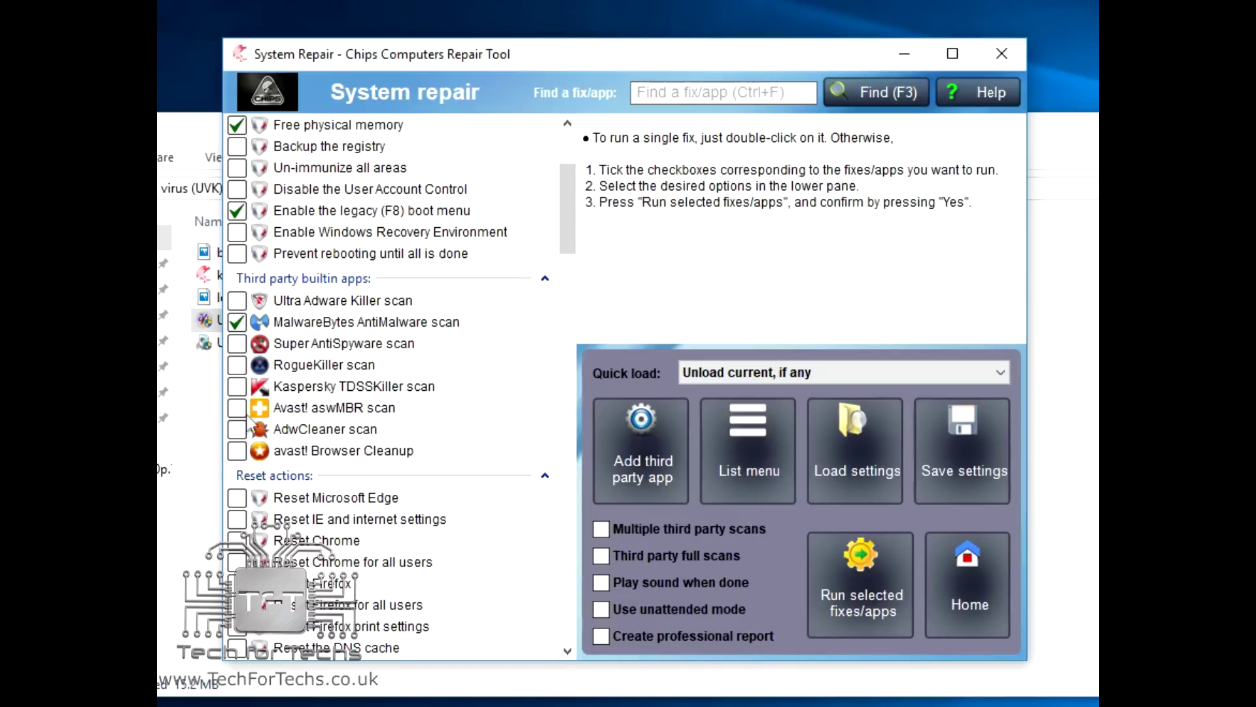
# Tick Reset Edge, Reset Chrome, Firefox print settings, DNS cache and IE10 history fixes
pyautogui.scroll(-3, 254, 406)
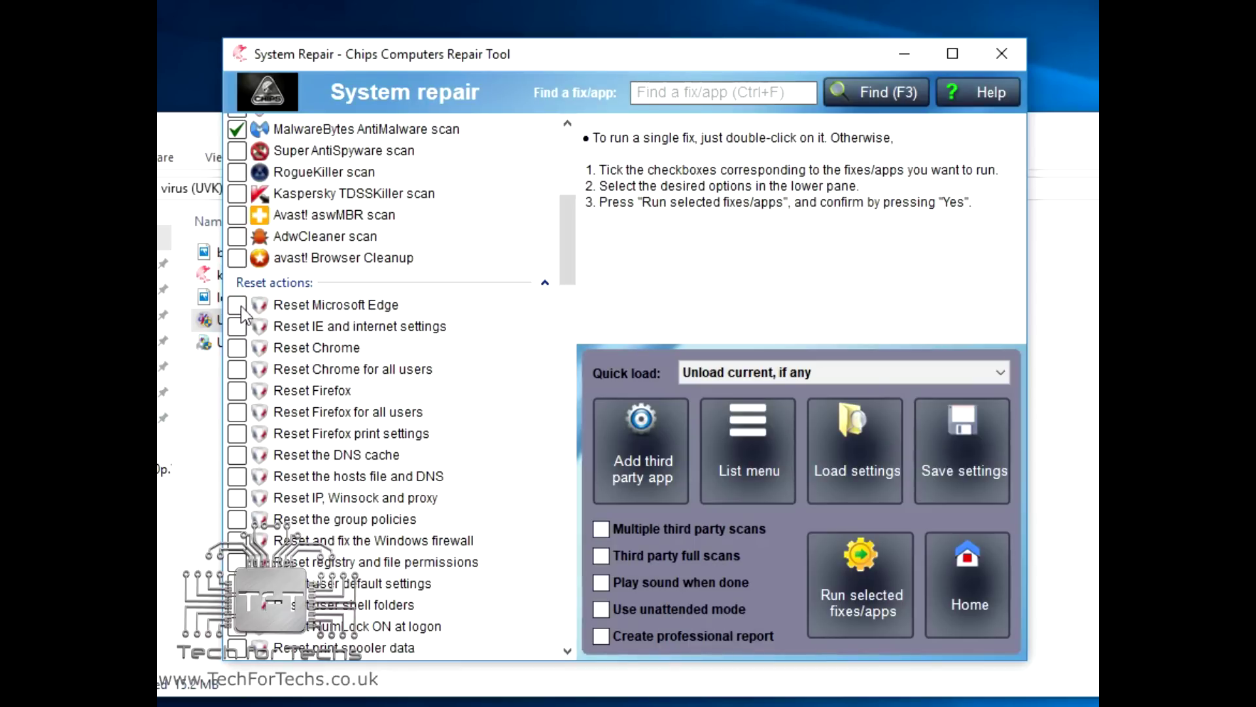
pyautogui.click(236, 305)
pyautogui.click(237, 370)
pyautogui.click(237, 433)
pyautogui.click(237, 454)
pyautogui.scroll(-2, 390, 471)
pyautogui.scroll(-7, 391, 470)
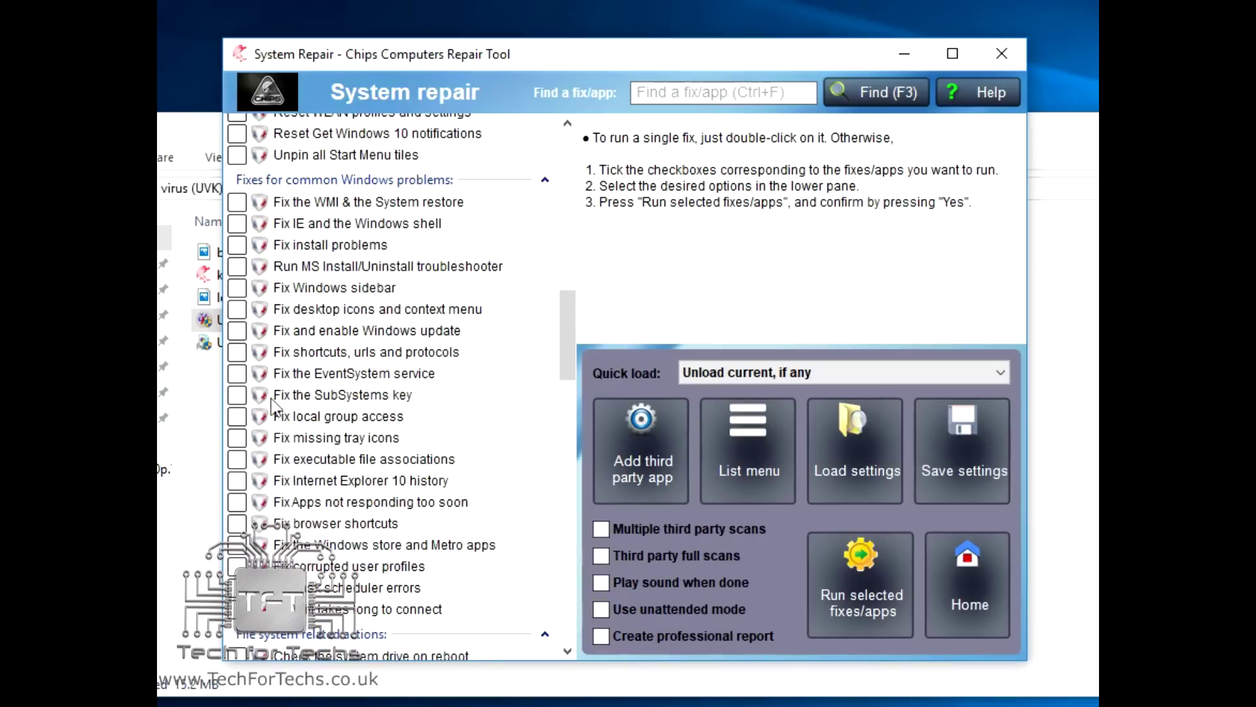
pyautogui.click(236, 481)
pyautogui.scroll(-4, 317, 501)
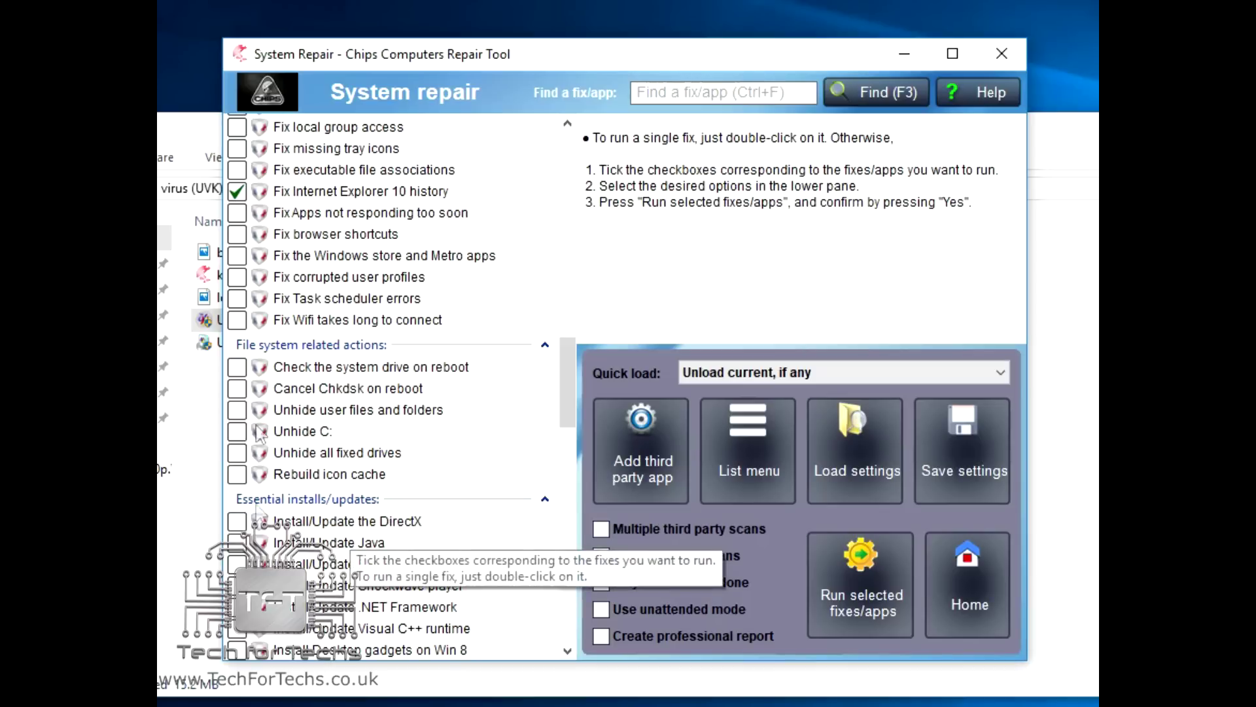
pyautogui.scroll(-3, 254, 456)
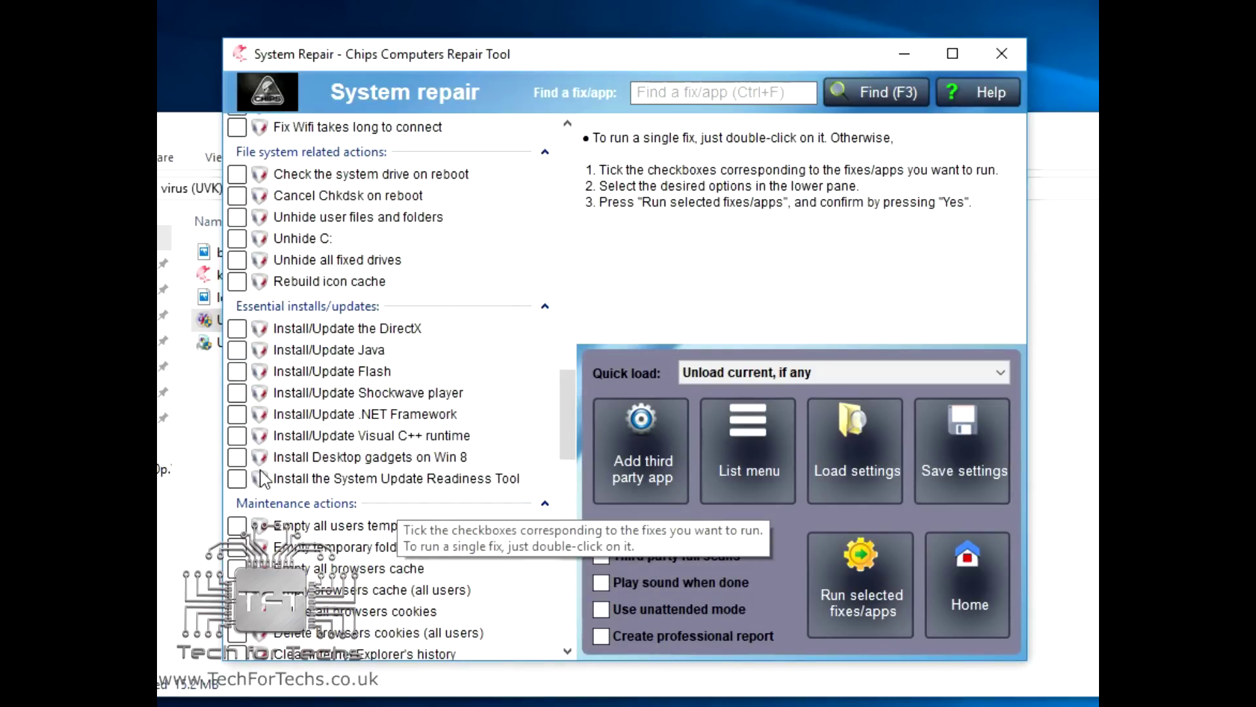
pyautogui.scroll(-3, 269, 480)
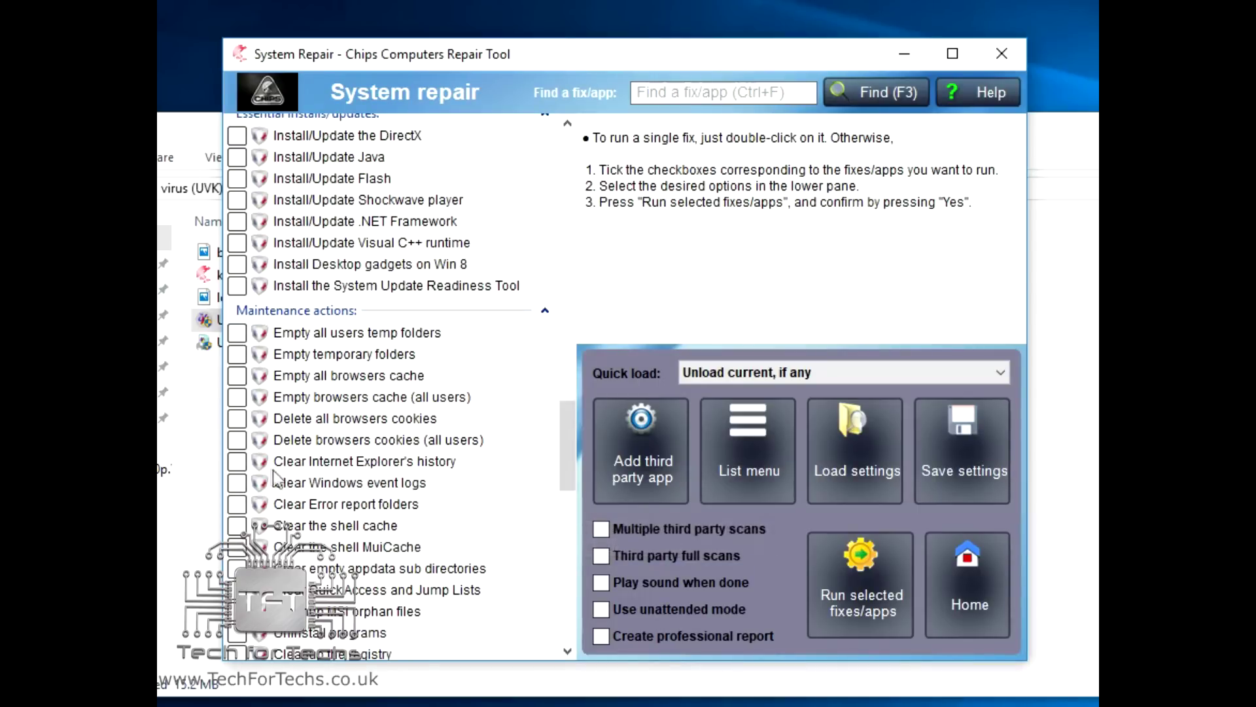
pyautogui.scroll(-7, 281, 370)
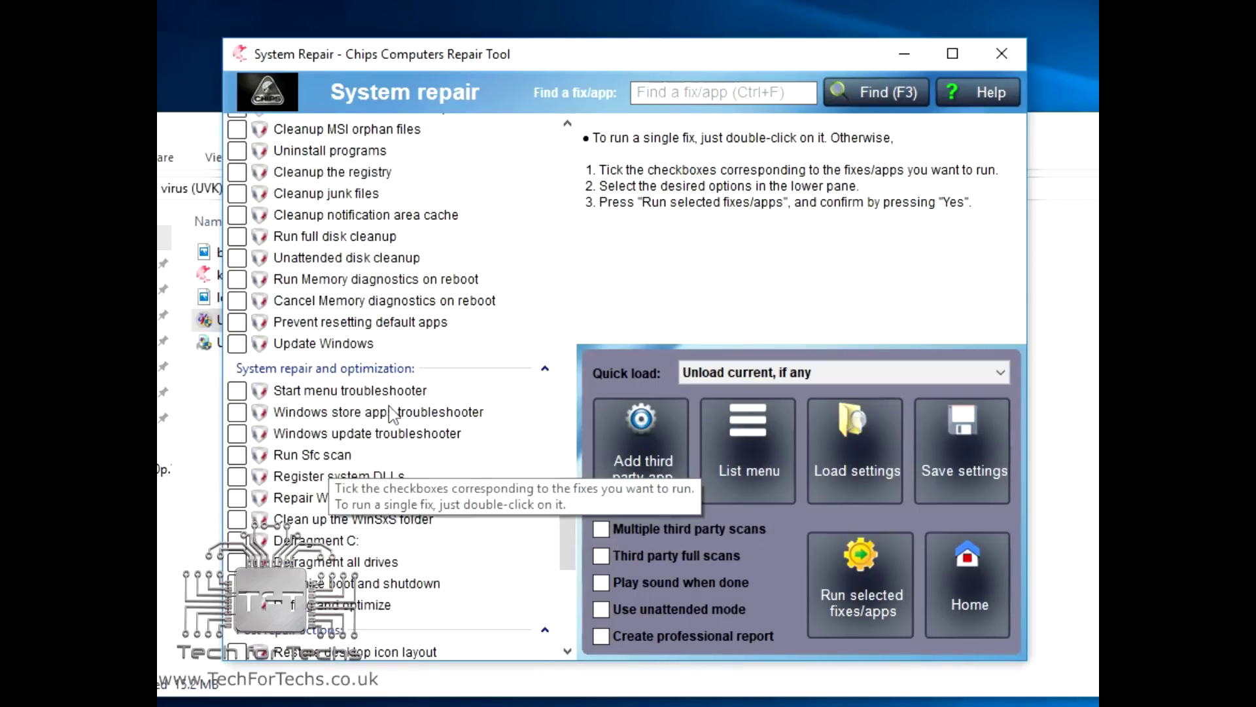
pyautogui.moveTo(571, 511); pyautogui.dragTo(566, 171)
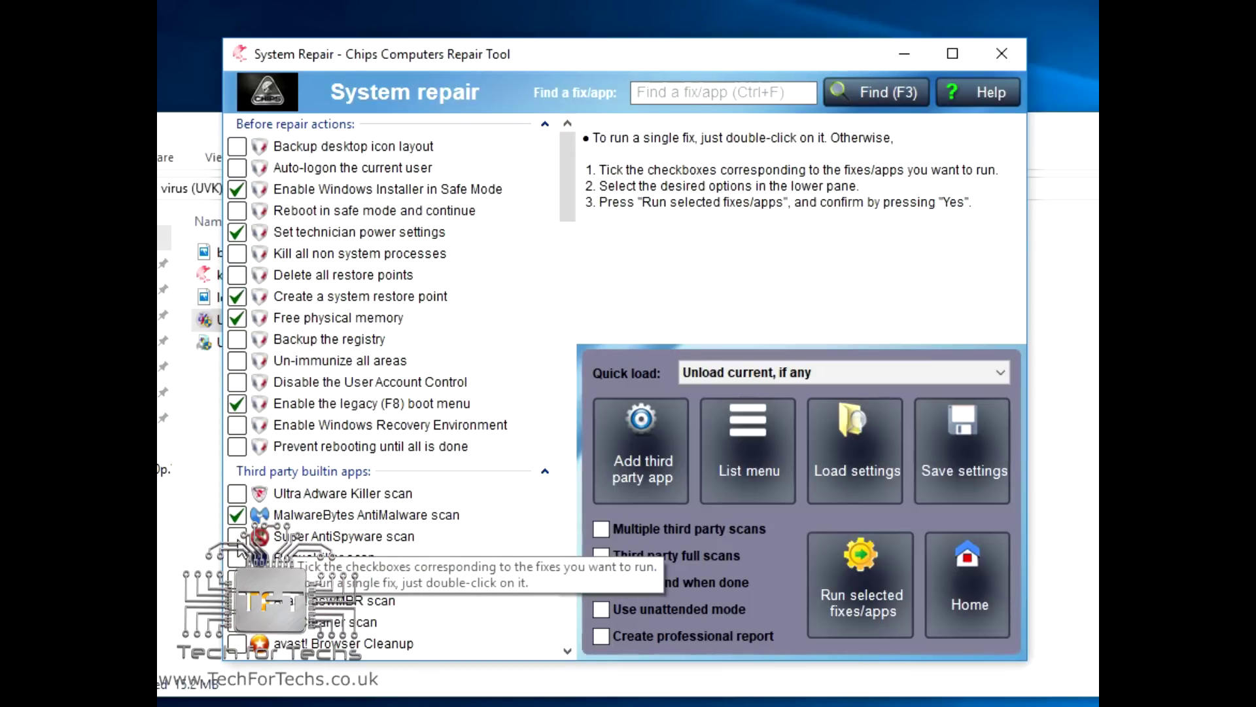
# Tick the Super AntiSpyware scan, third-party full scans and Play sound when done
pyautogui.click(239, 538)
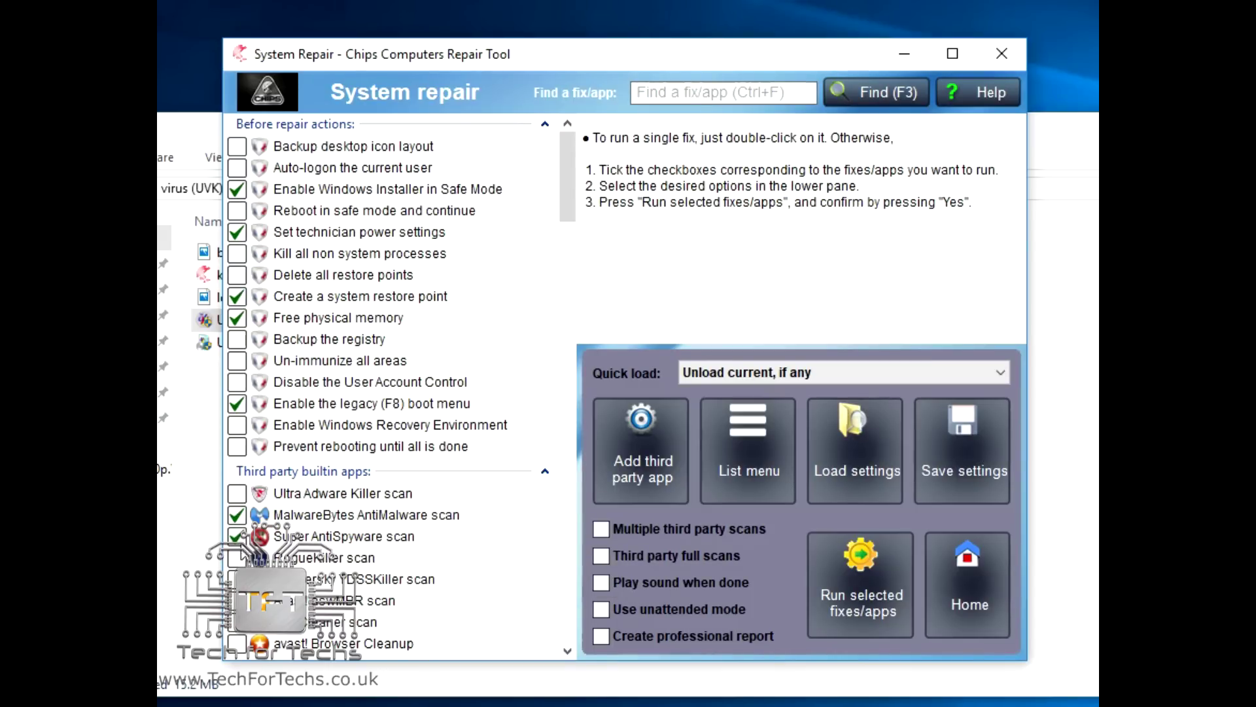
pyautogui.click(609, 563)
pyautogui.click(681, 582)
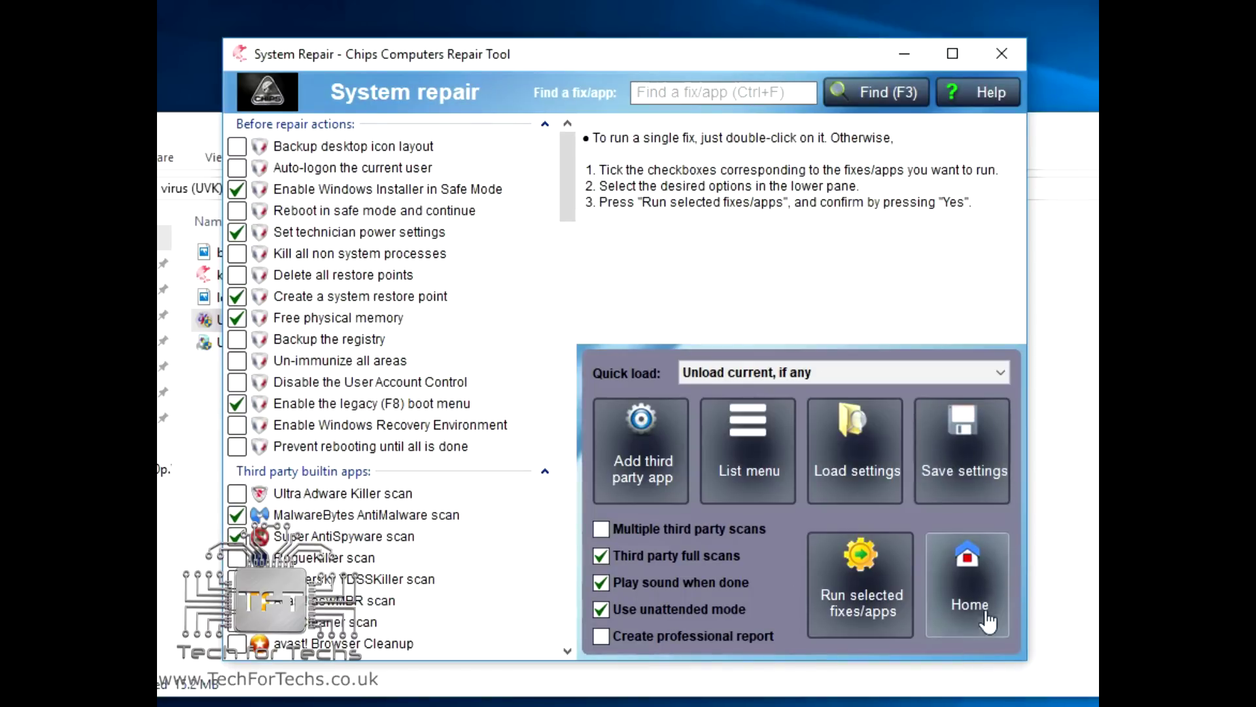
pyautogui.click(968, 589)
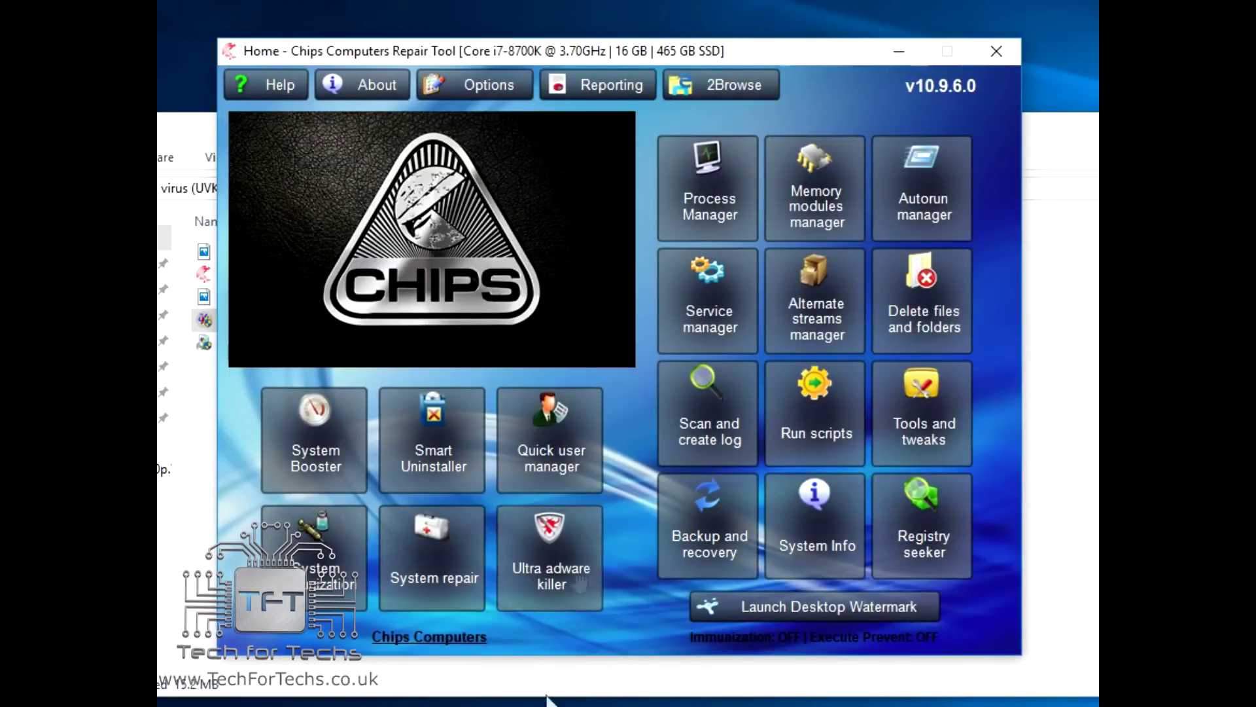
pyautogui.click(582, 540)
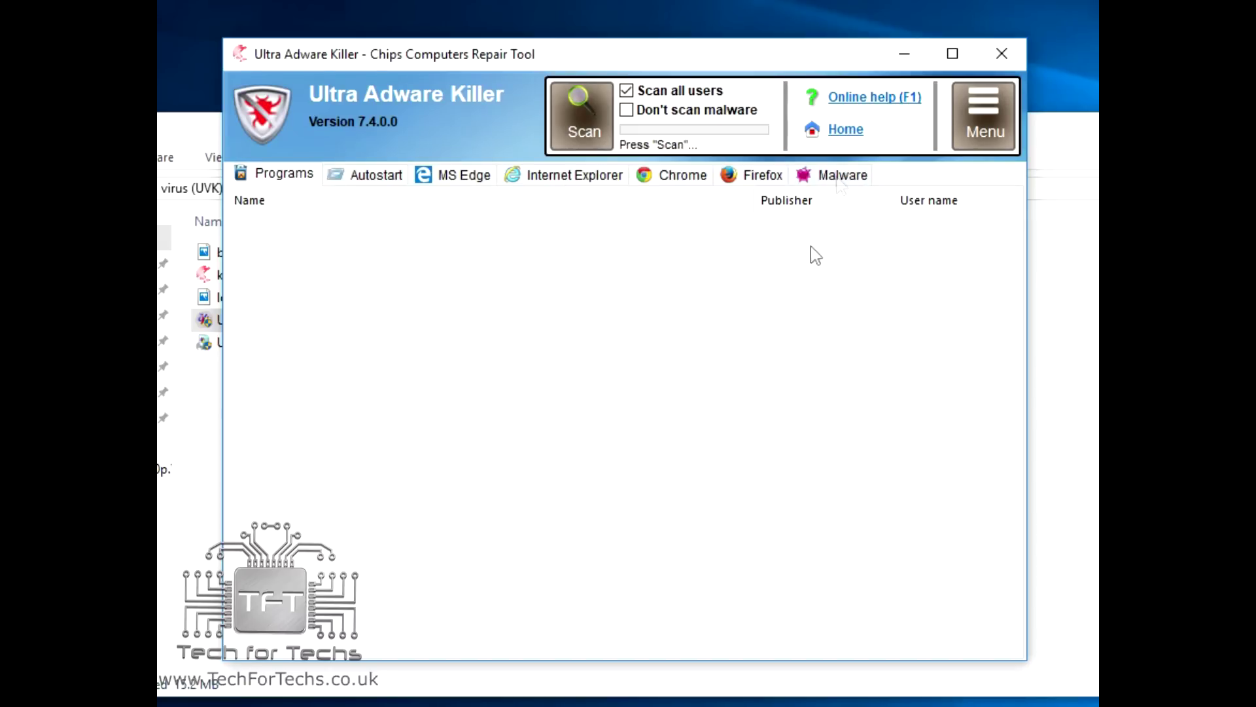
pyautogui.click(844, 130)
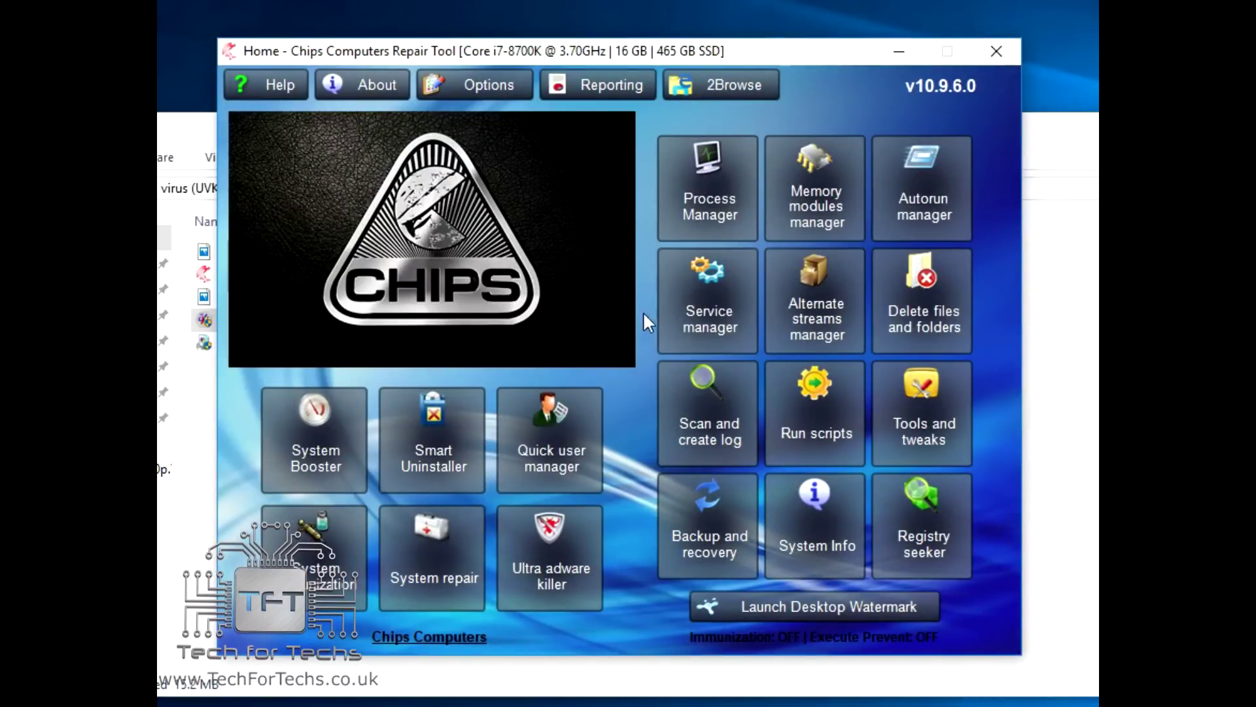
pyautogui.click(746, 200)
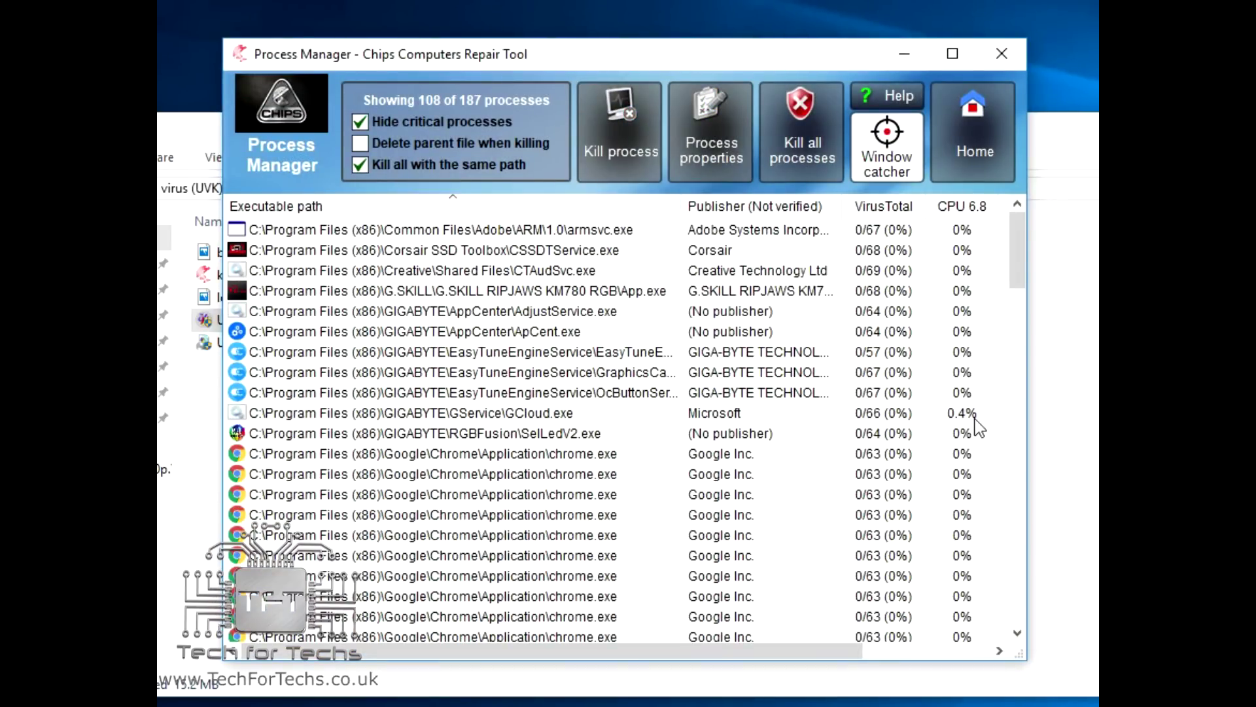
pyautogui.scroll(-13, 717, 403)
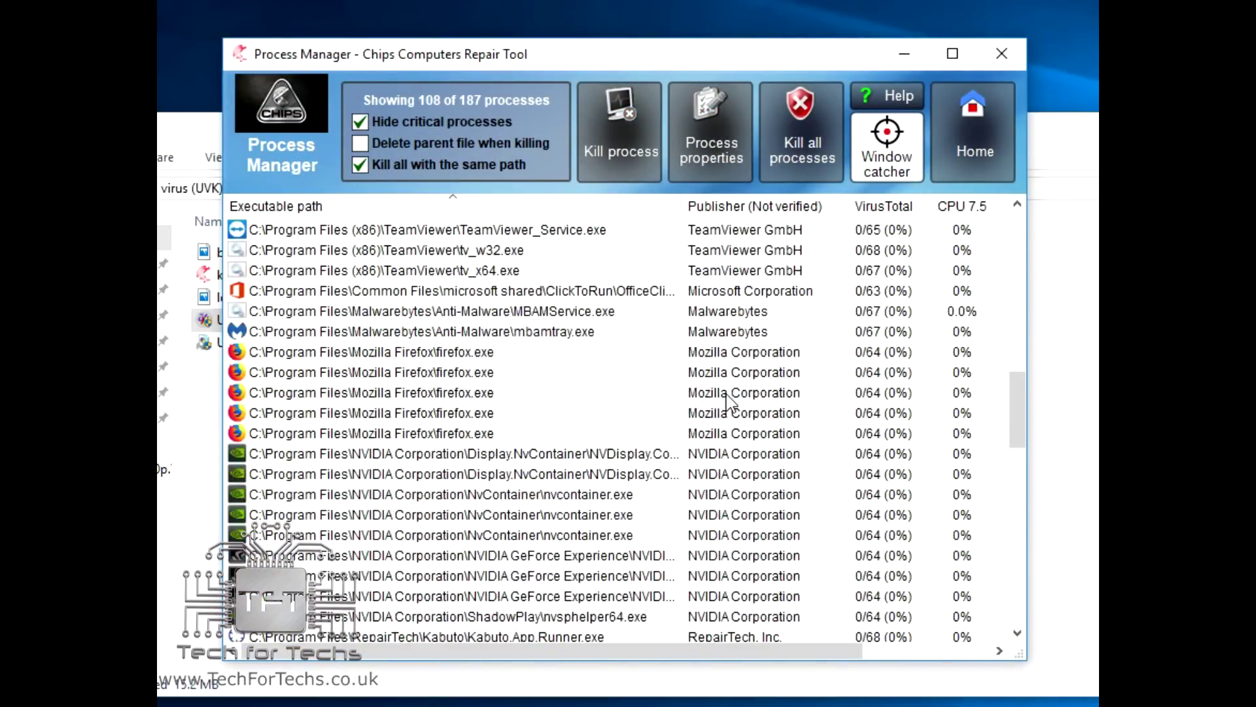
pyautogui.scroll(13, 728, 400)
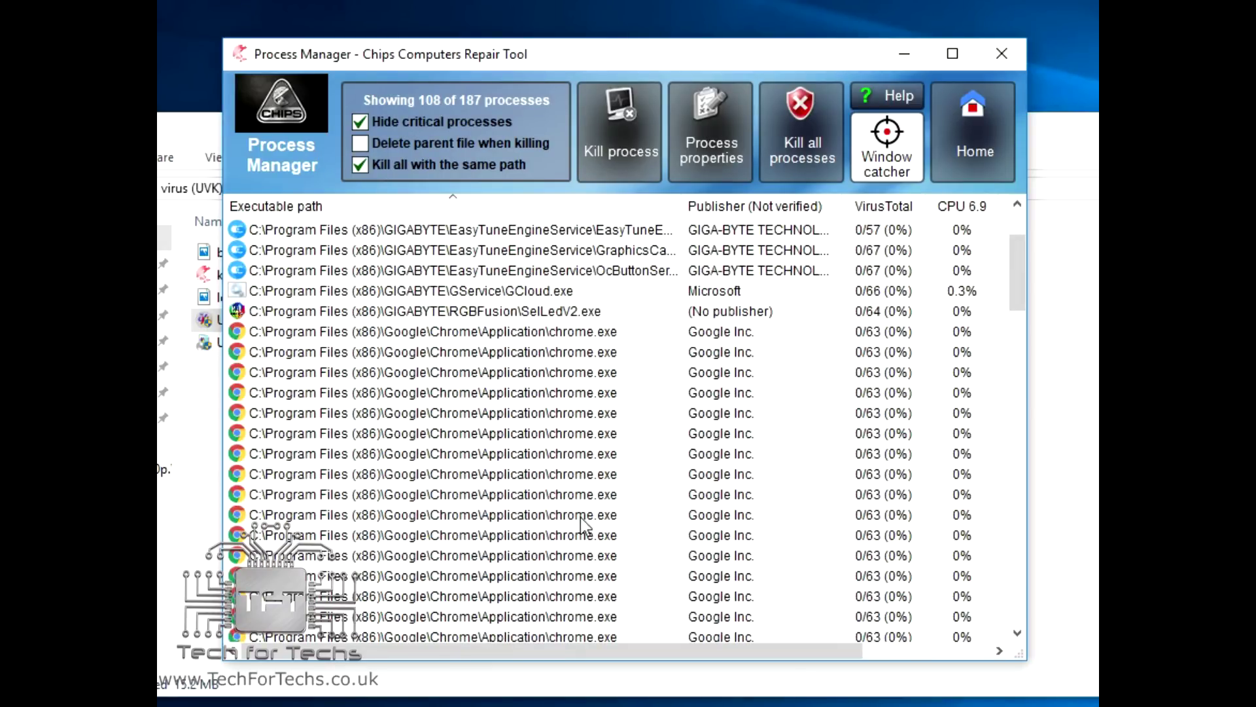
pyautogui.scroll(2, 580, 516)
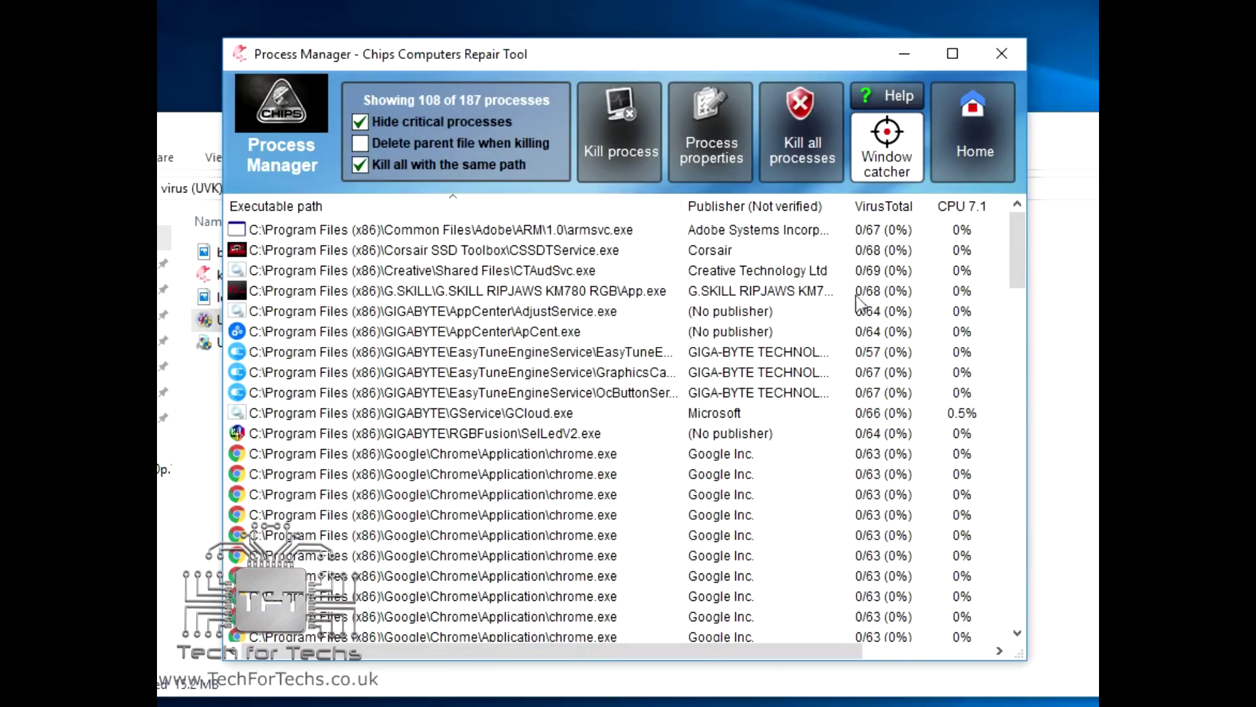
pyautogui.click(959, 128)
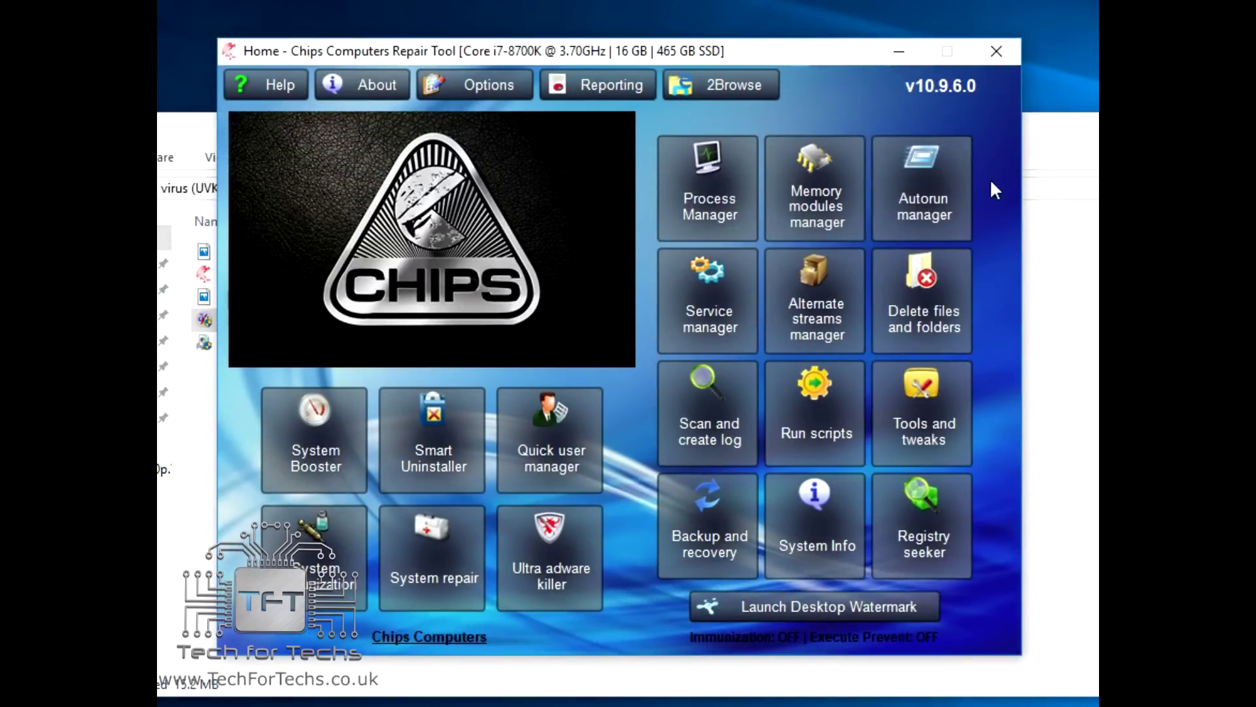
pyautogui.click(836, 169)
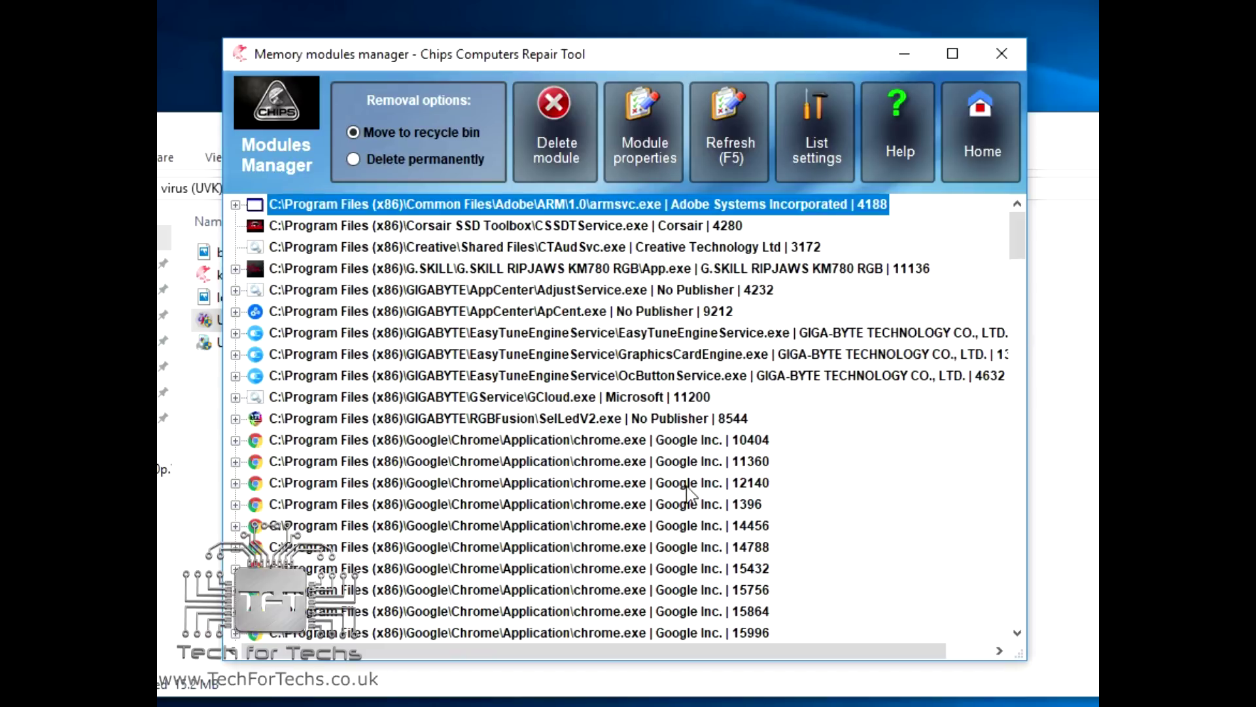
pyautogui.scroll(-7, 703, 373)
pyautogui.scroll(-3, 707, 379)
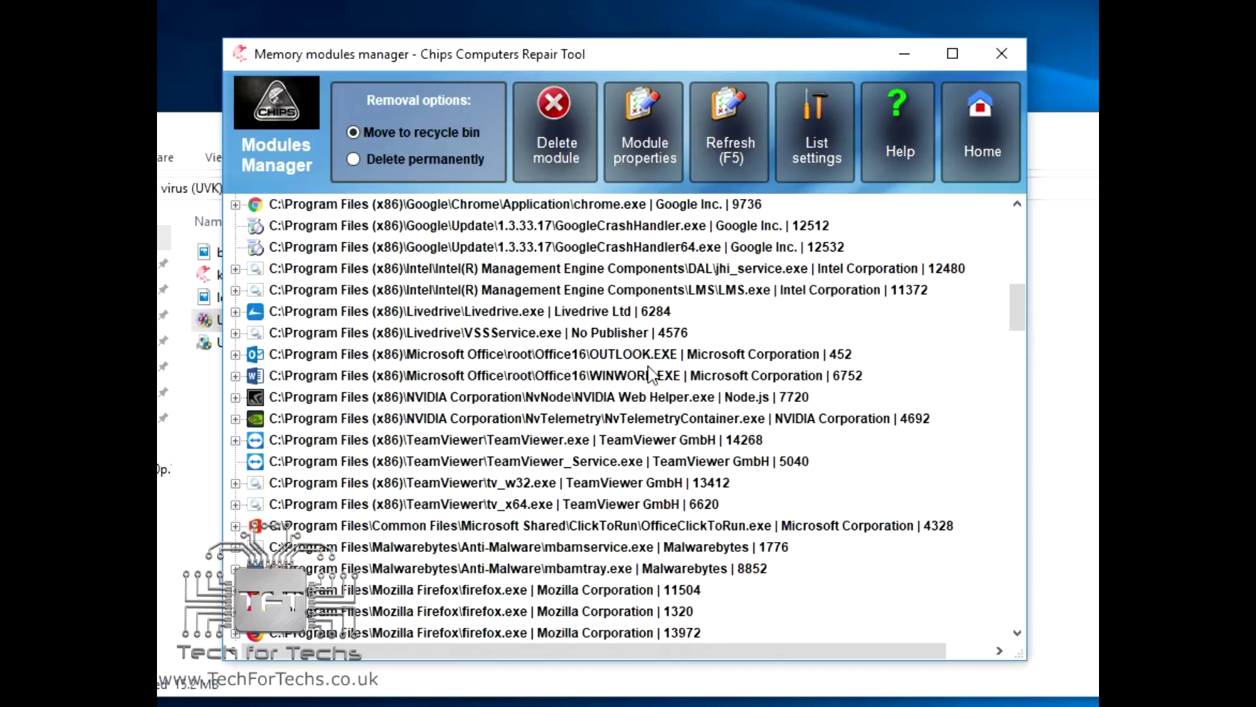
pyautogui.scroll(10, 656, 383)
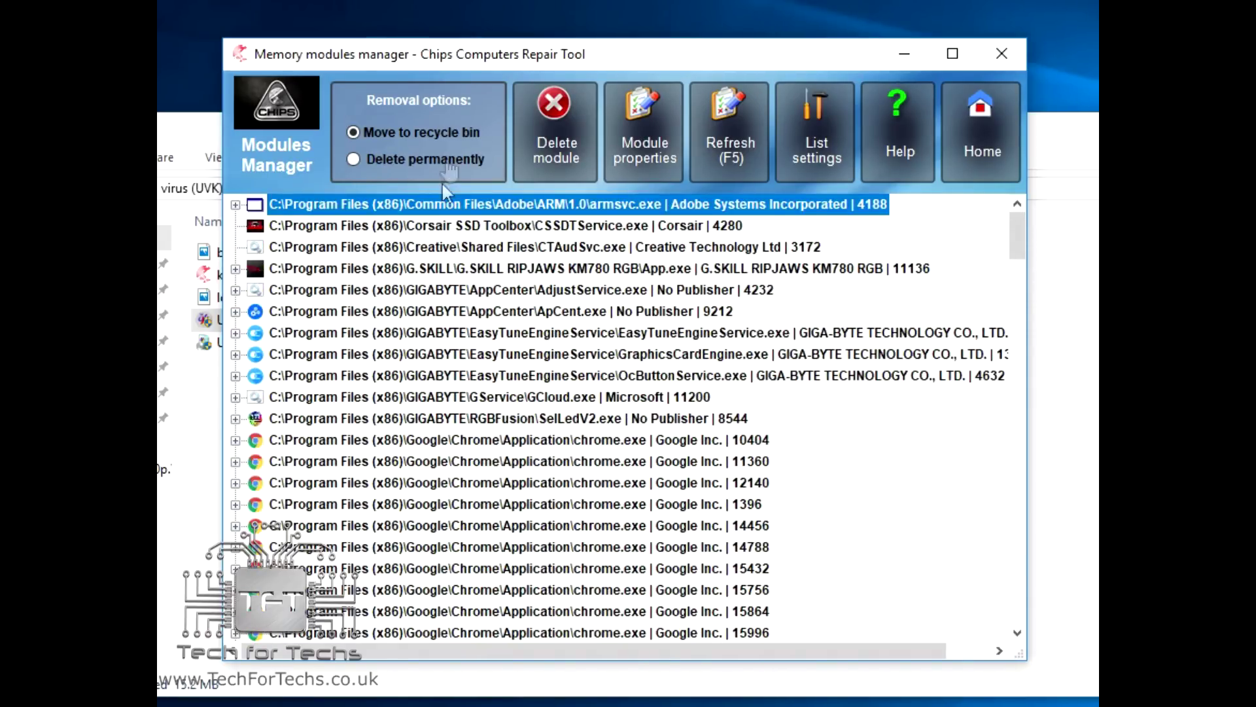
pyautogui.click(990, 141)
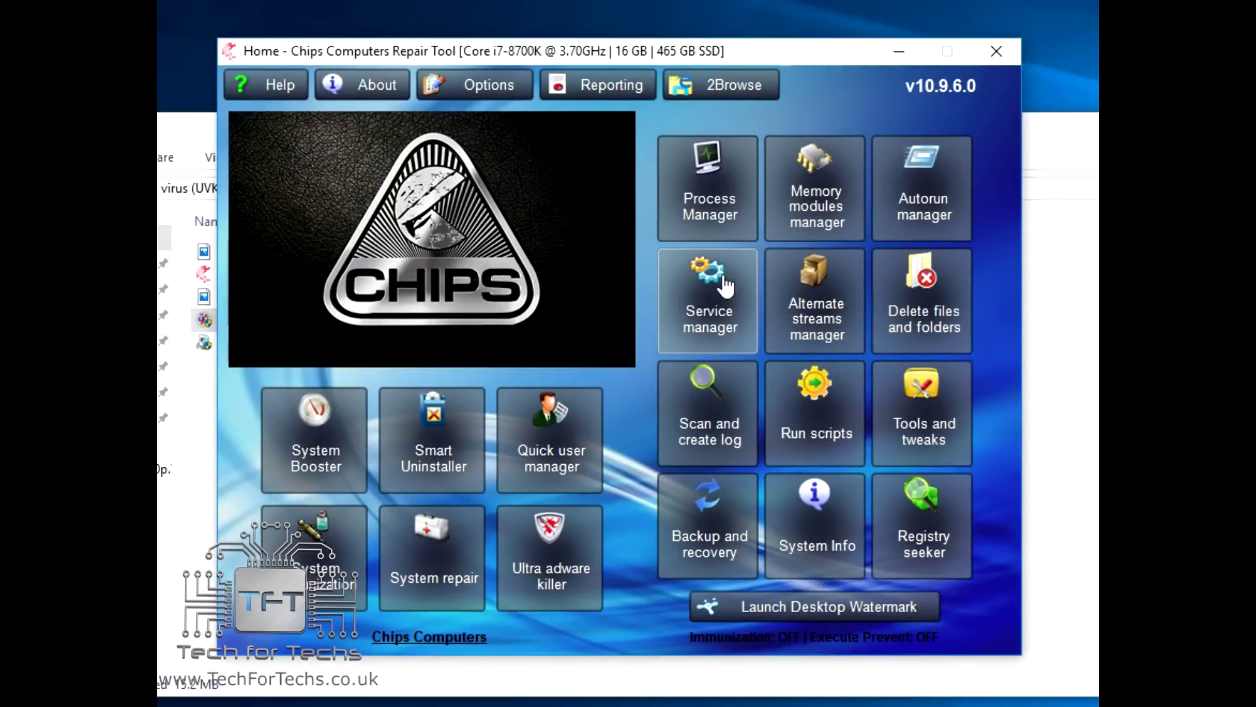
pyautogui.click(746, 268)
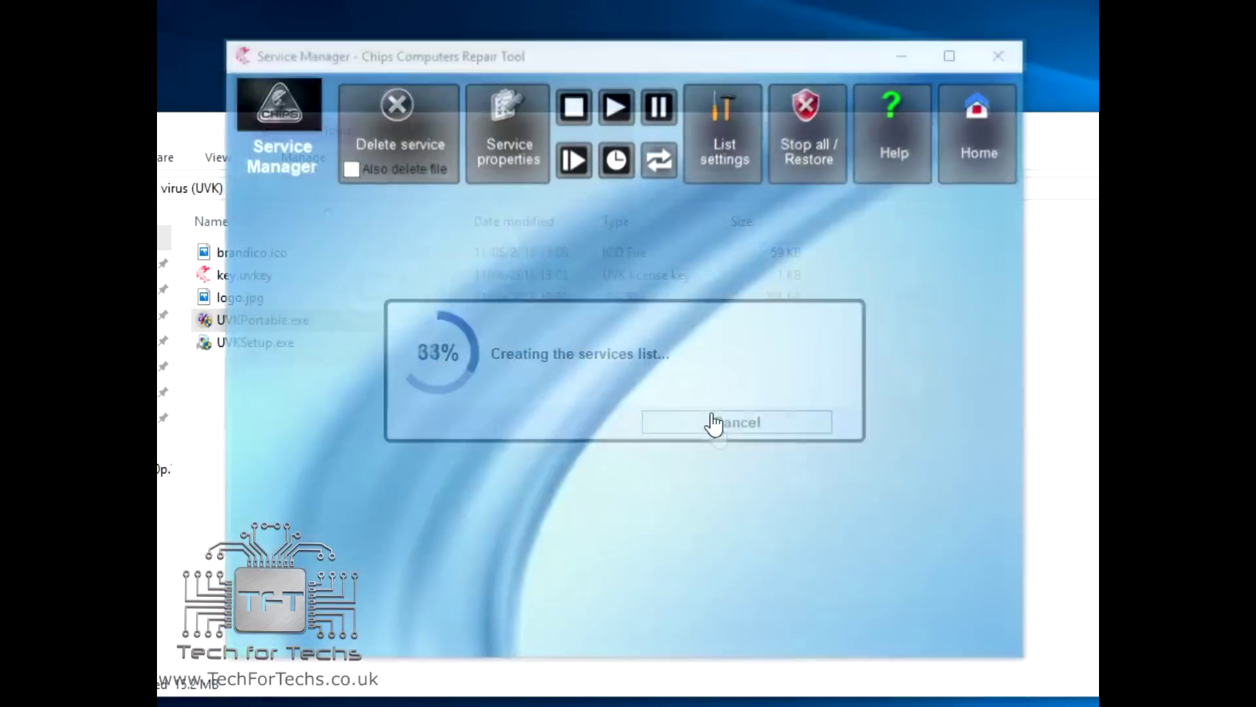
pyautogui.scroll(-10, 654, 401)
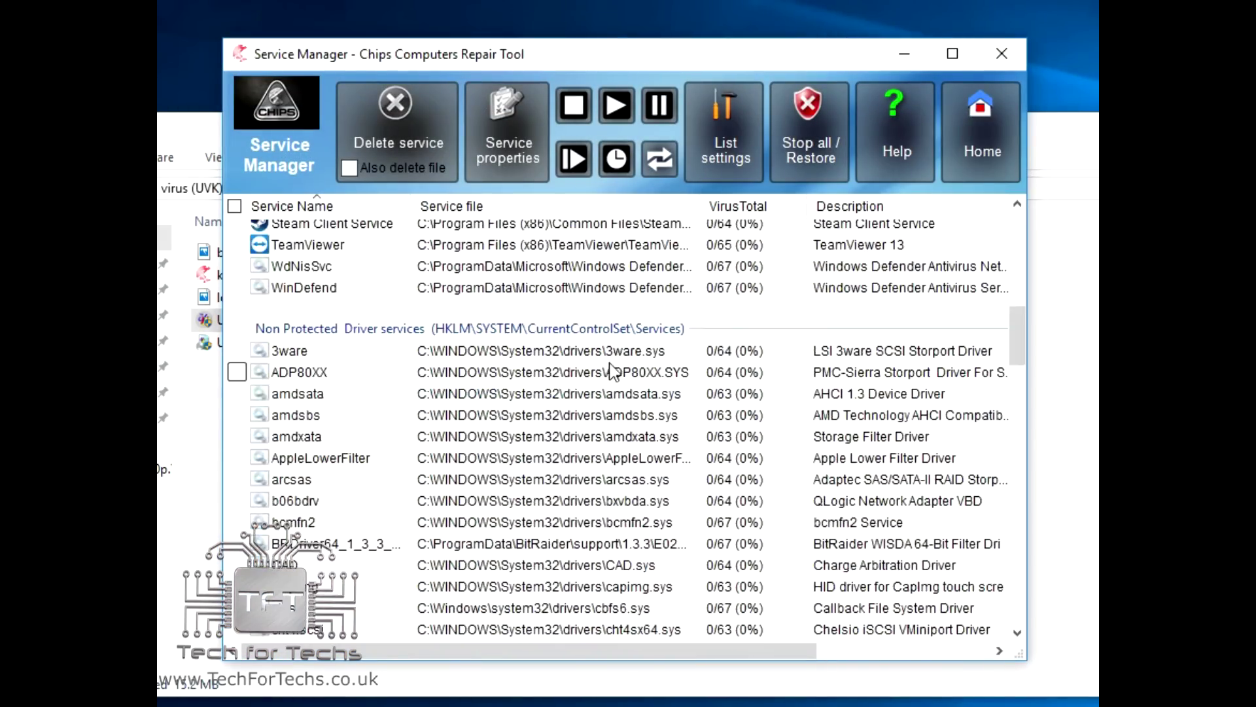
pyautogui.scroll(10, 628, 378)
pyautogui.click(981, 134)
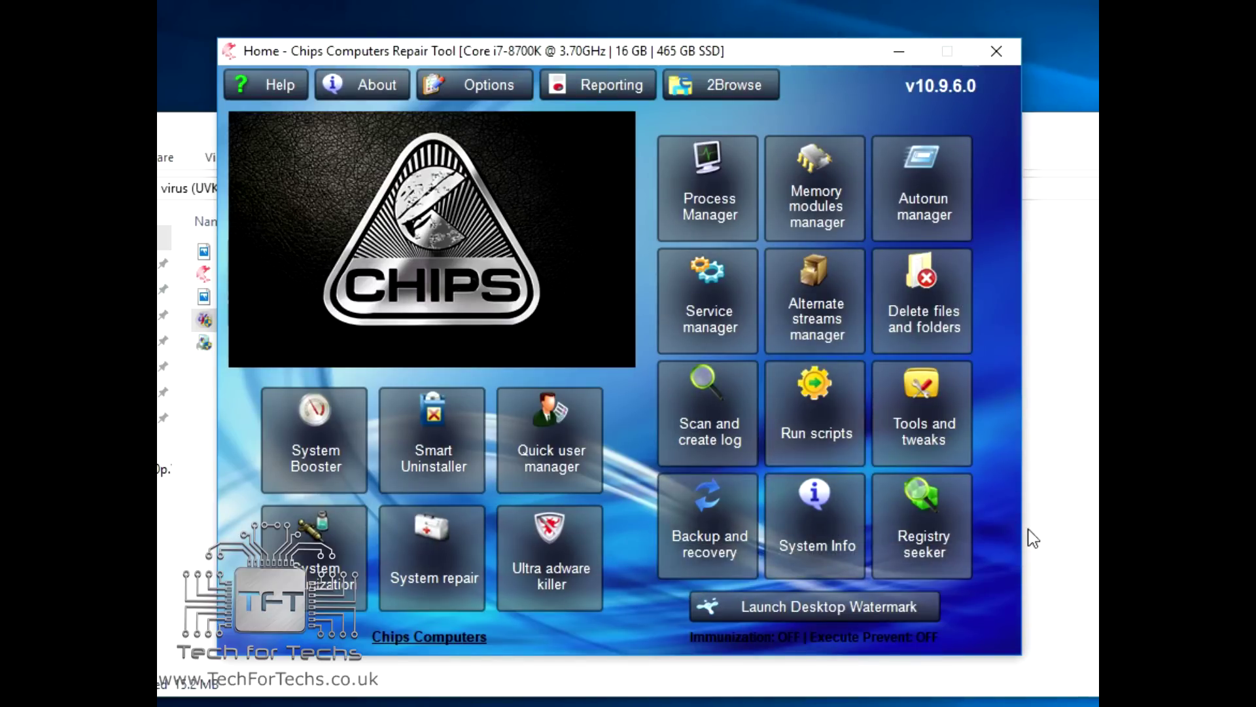
pyautogui.click(932, 397)
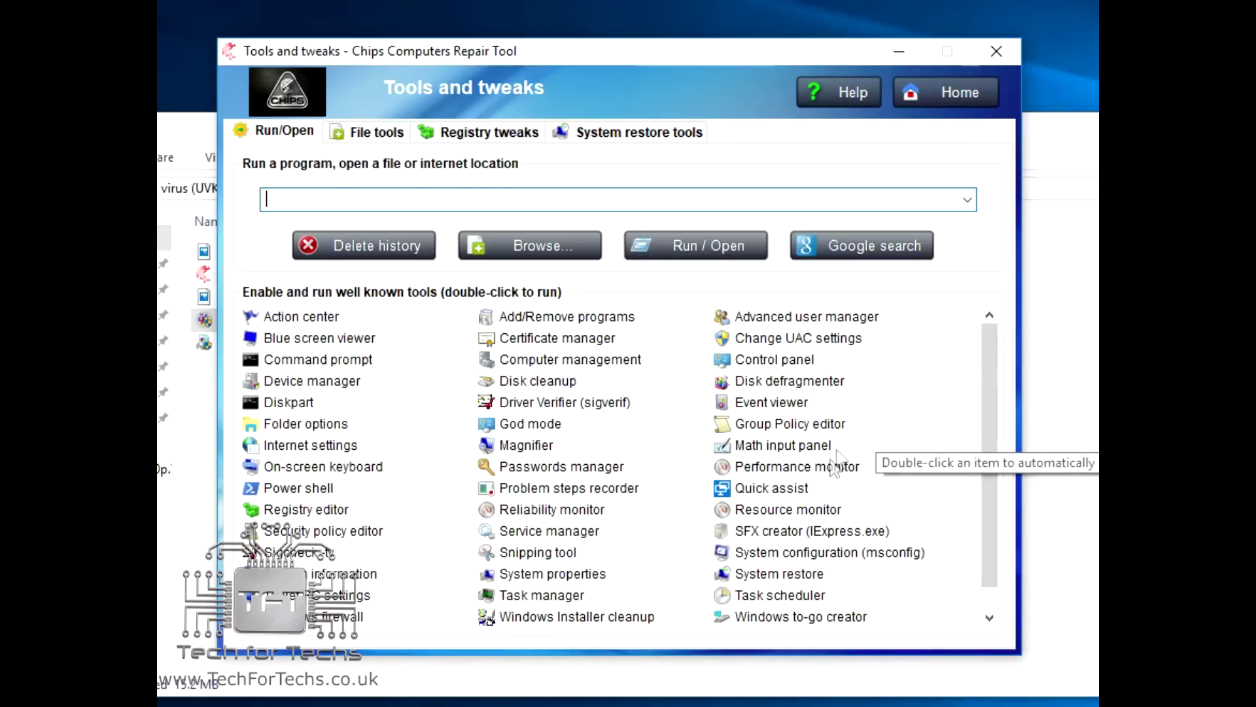
pyautogui.scroll(-1, 743, 476)
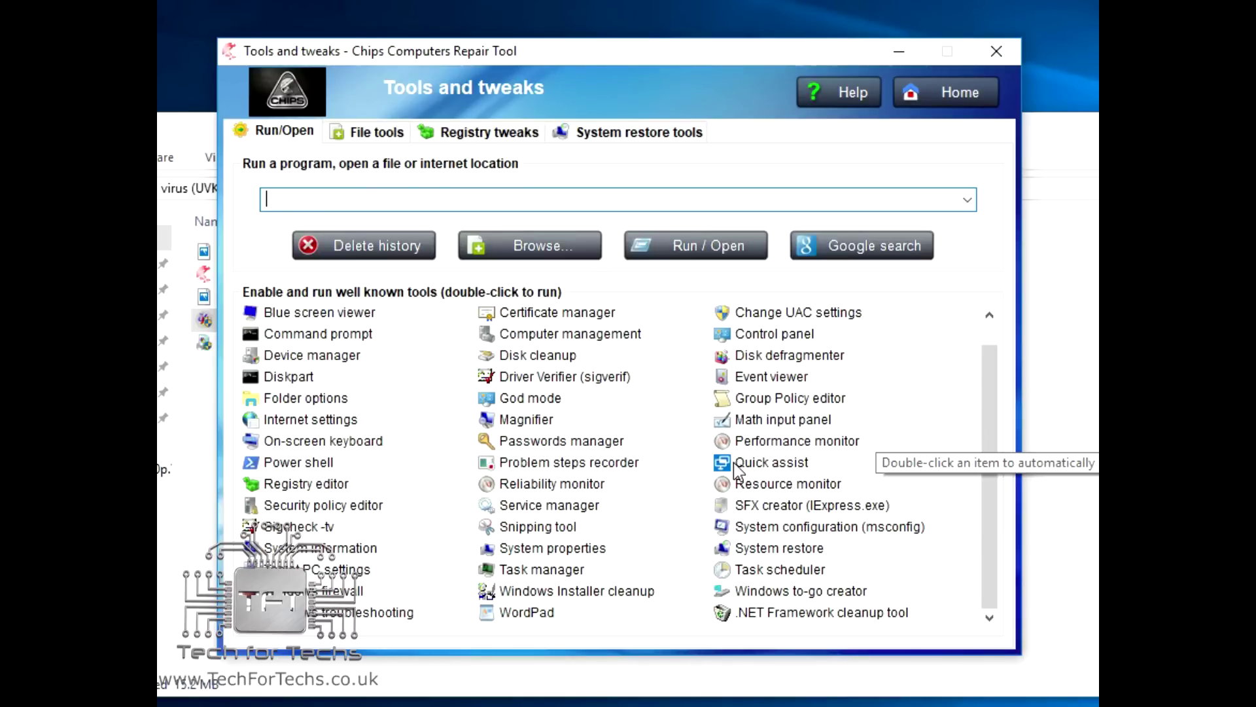
pyautogui.scroll(1, 736, 466)
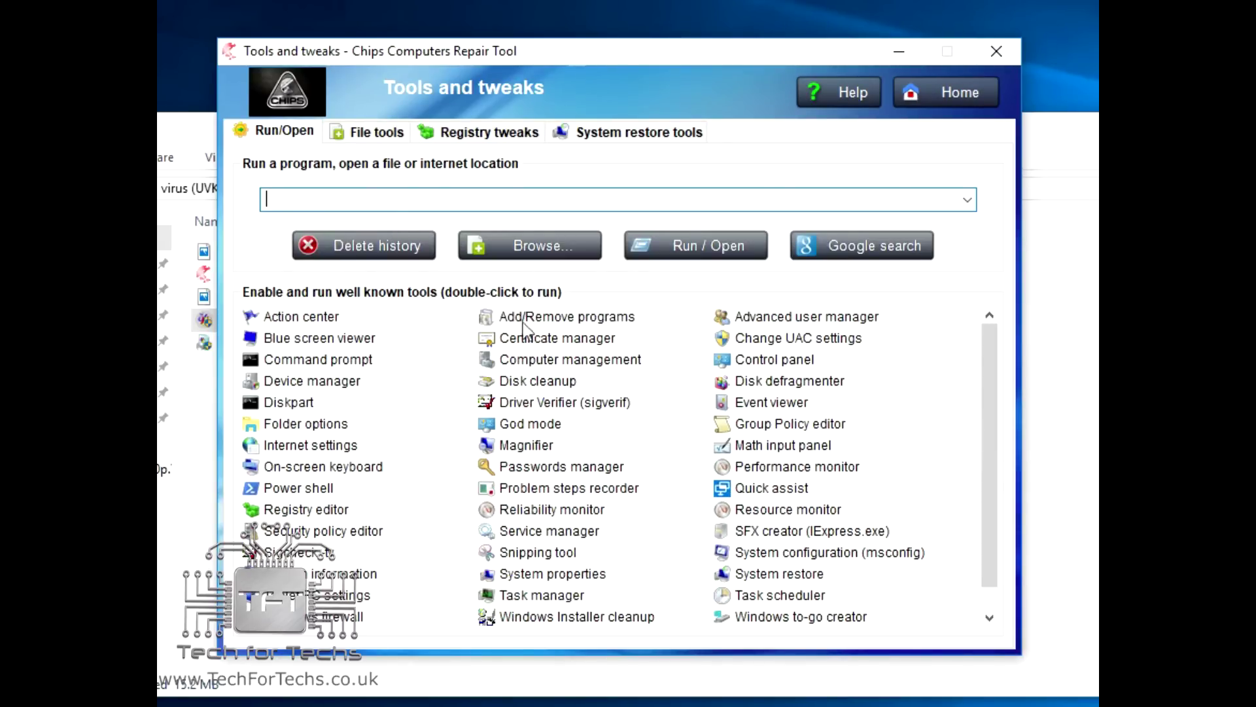
pyautogui.click(953, 92)
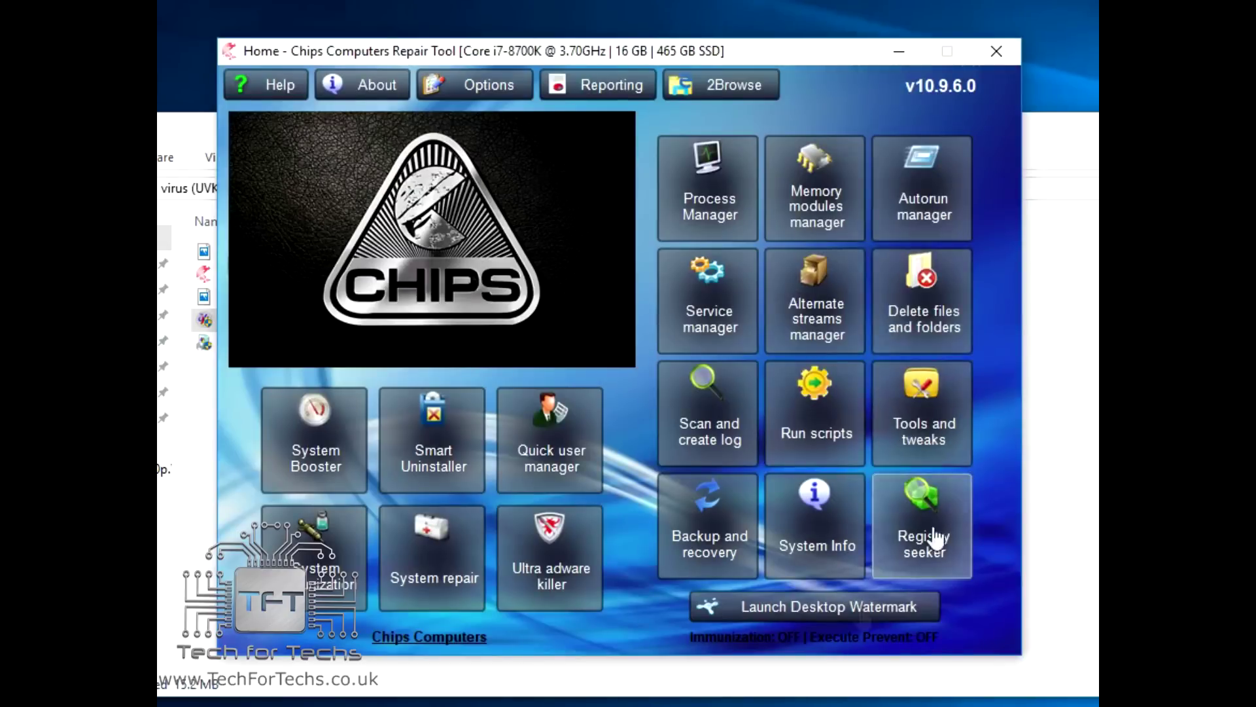
pyautogui.click(726, 520)
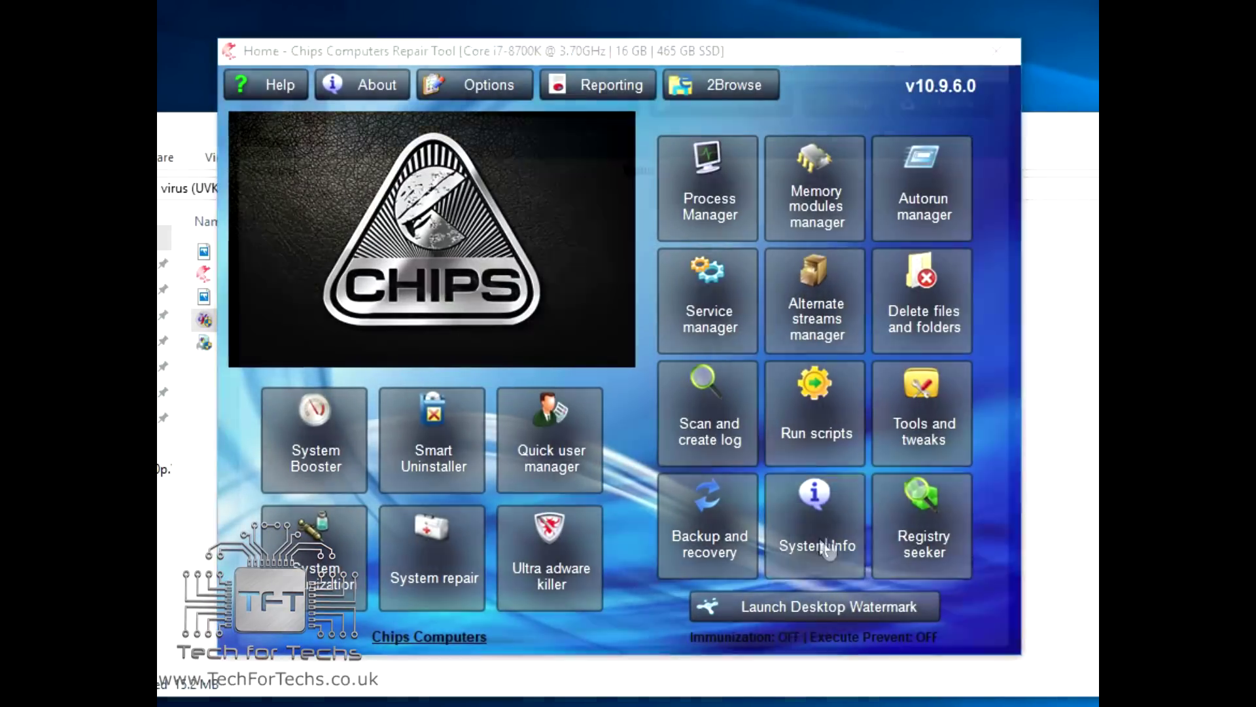
pyautogui.click(822, 543)
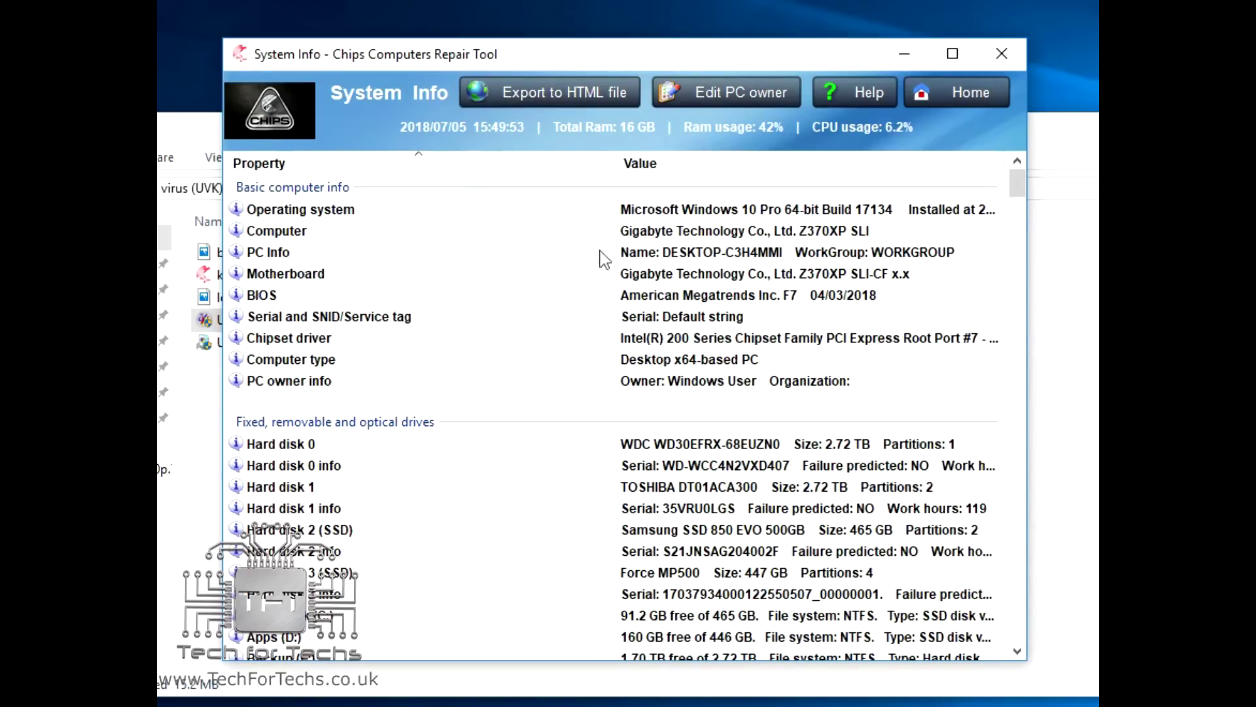
pyautogui.click(923, 92)
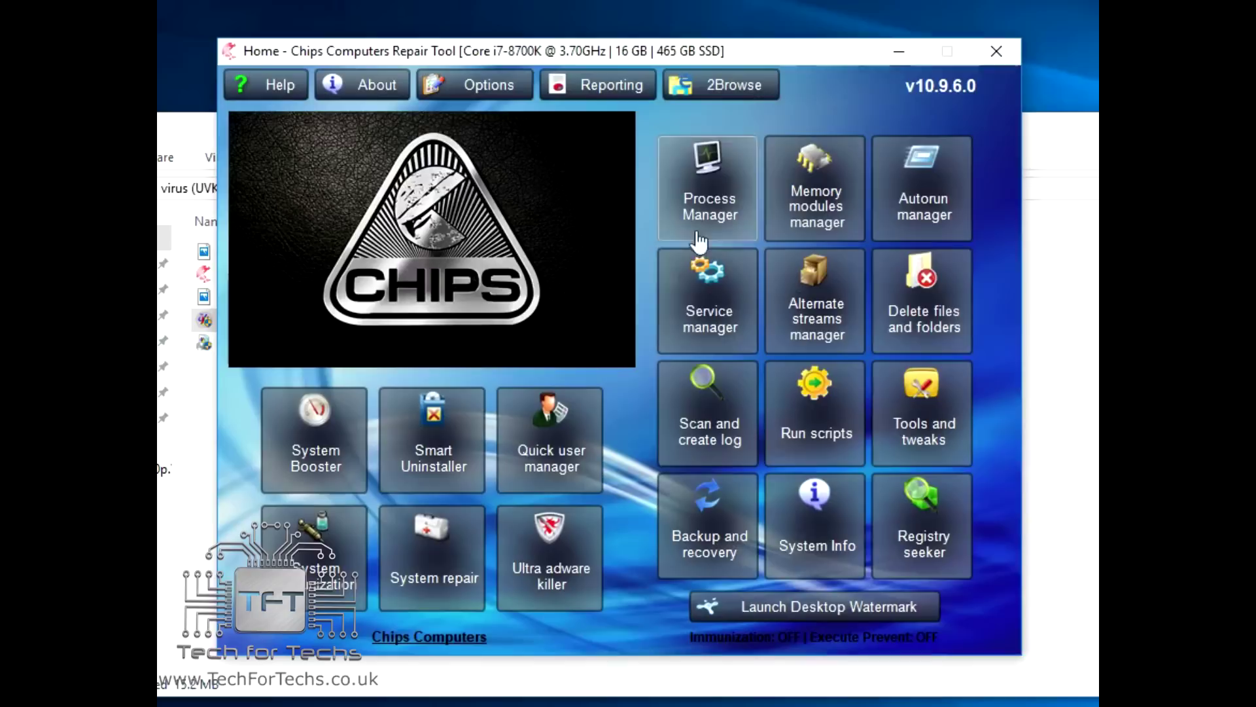